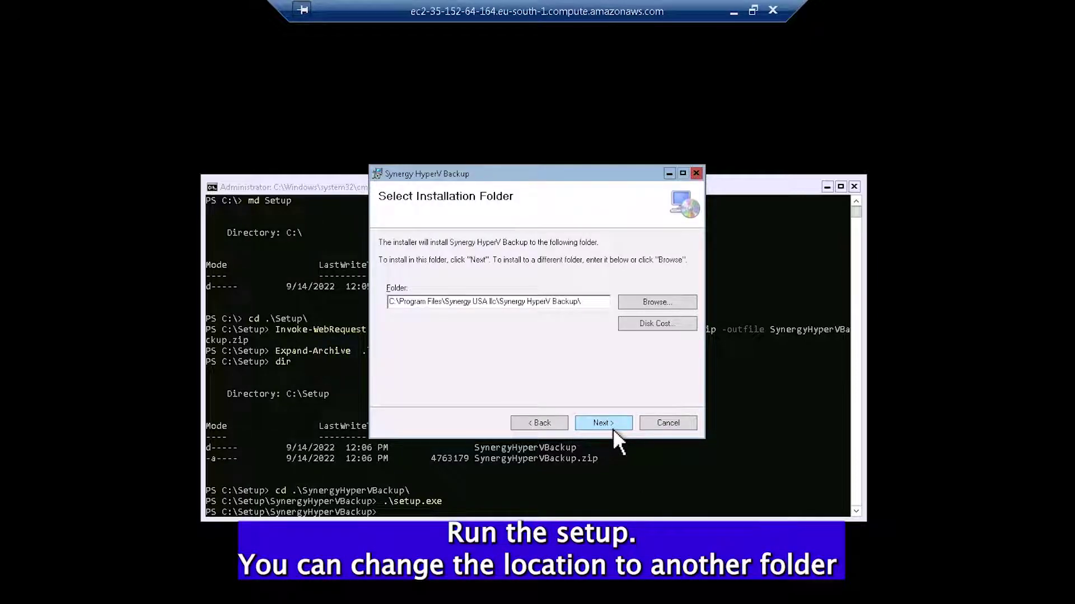
Step: Keep the default Program Files installation folder, run the install, and close the finished installer
{"action": "double_click", "coordinate": [386, 302]}
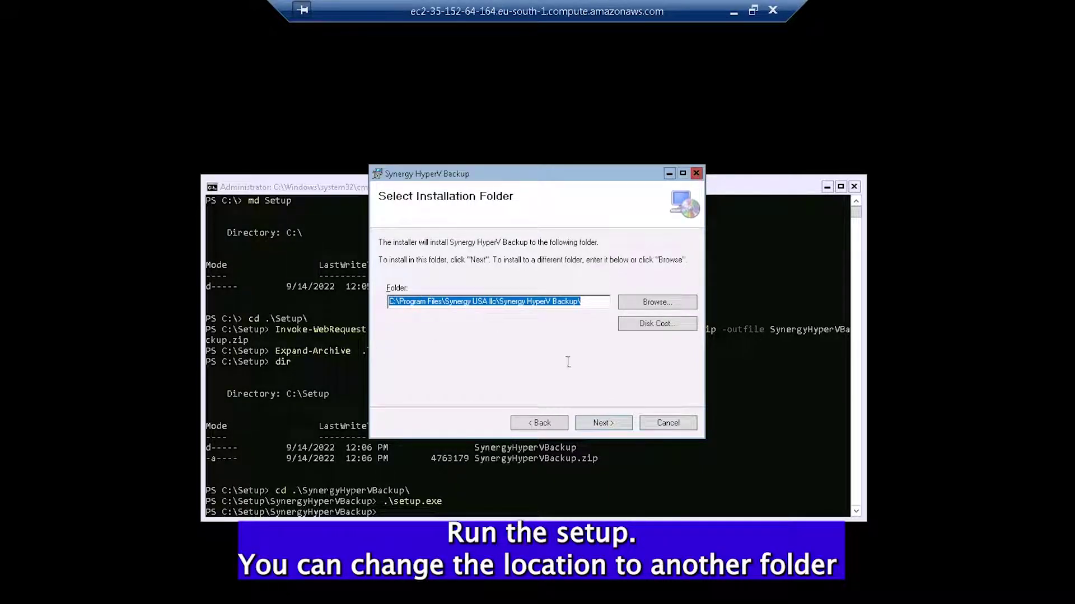
{"action": "left_click", "coordinate": [614, 432]}
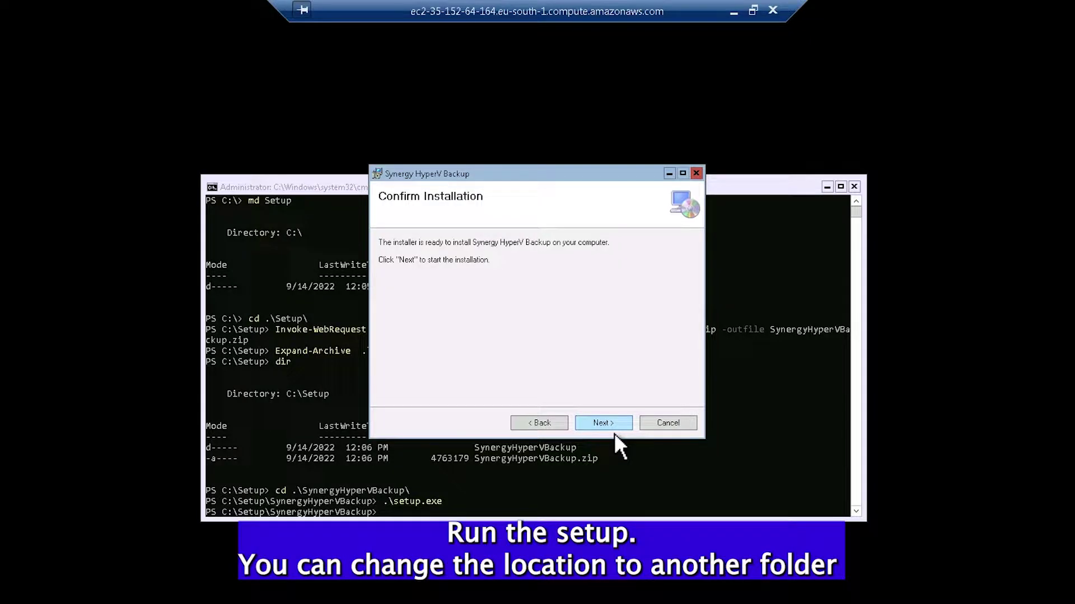
{"action": "left_click", "coordinate": [613, 433]}
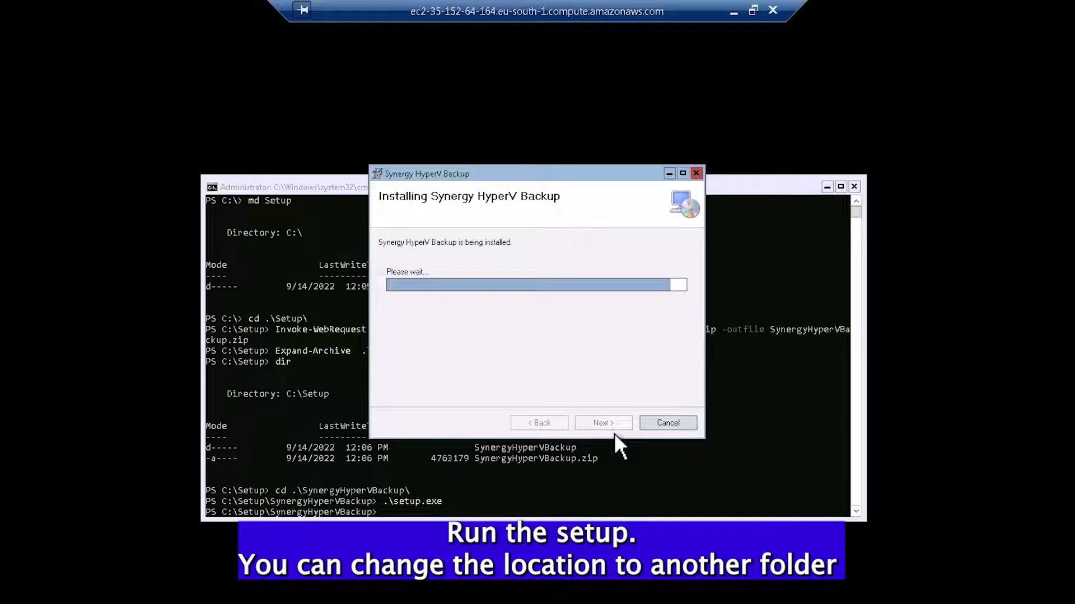
{"action": "left_click", "coordinate": [603, 423]}
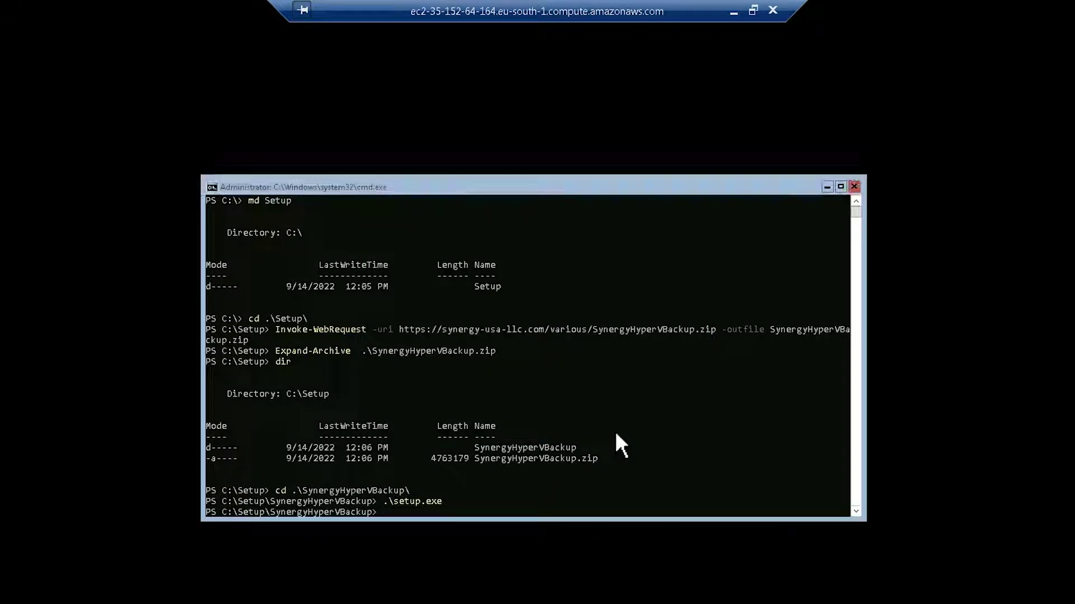
Step: In PowerShell, change into the Synergy USA llc\Synergy HyperV Backup install folder
{"action": "left_click", "coordinate": [507, 447]}
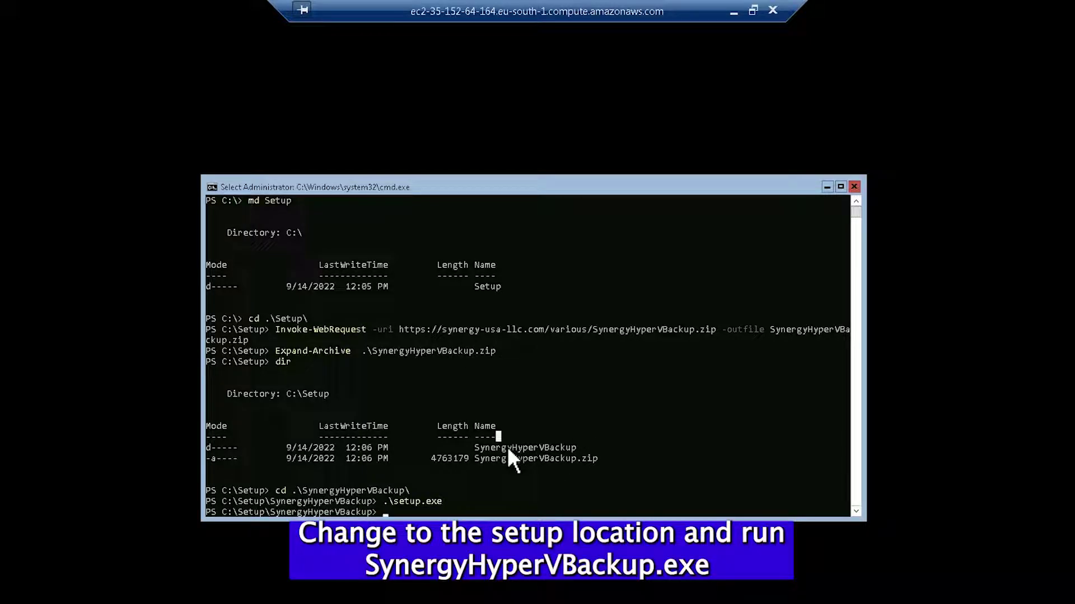
{"action": "type", "text": "cd \\"}
{"action": "key", "text": "Return"}
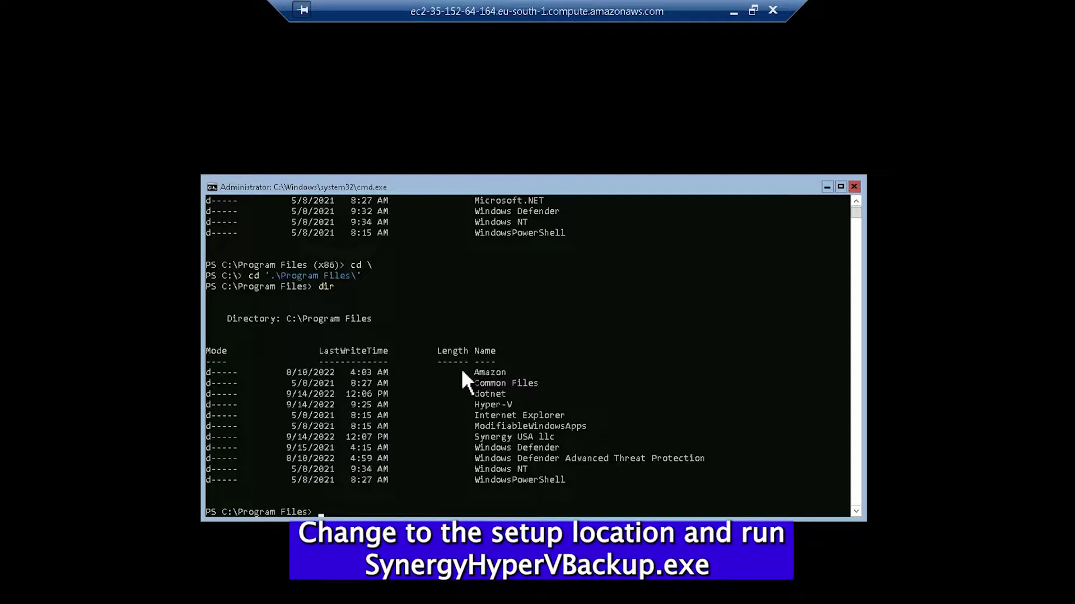
{"action": "type", "text": "cd syn"}
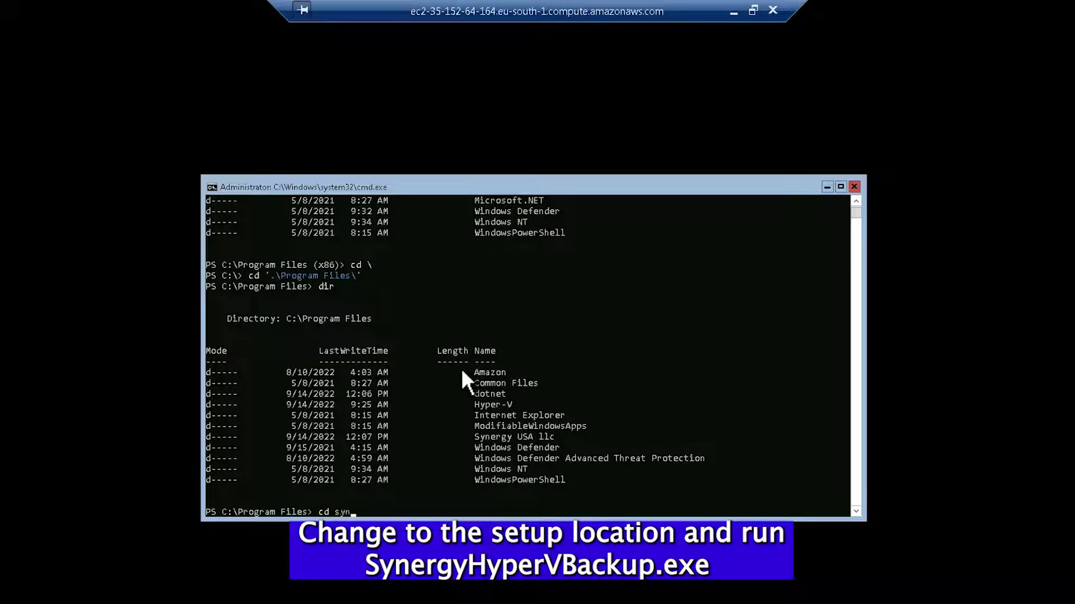
{"action": "key", "text": "Tab"}
{"action": "key", "text": "Return"}
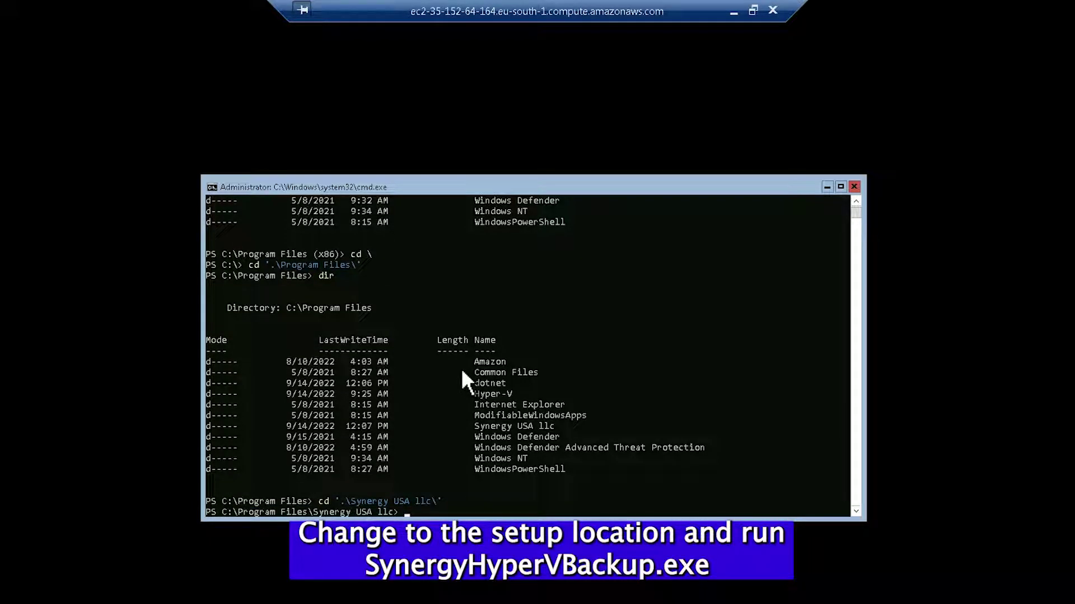
{"action": "type", "text": "cd syn"}
{"action": "key", "text": "Tab"}
{"action": "key", "text": "Return"}
Step: Run SynergyHyperVBackup.exe from that folder
{"action": "type", "text": "synergy"}
{"action": "key", "text": "Tab"}
{"action": "key", "text": "Tab"}
{"action": "key", "text": "Tab"}
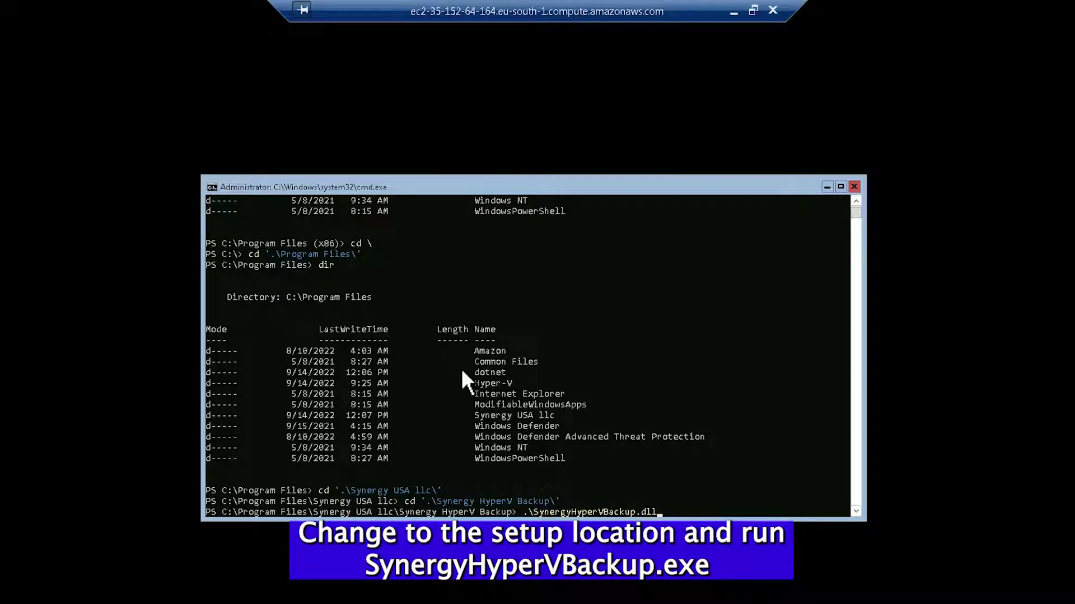
{"action": "key", "text": "Return"}
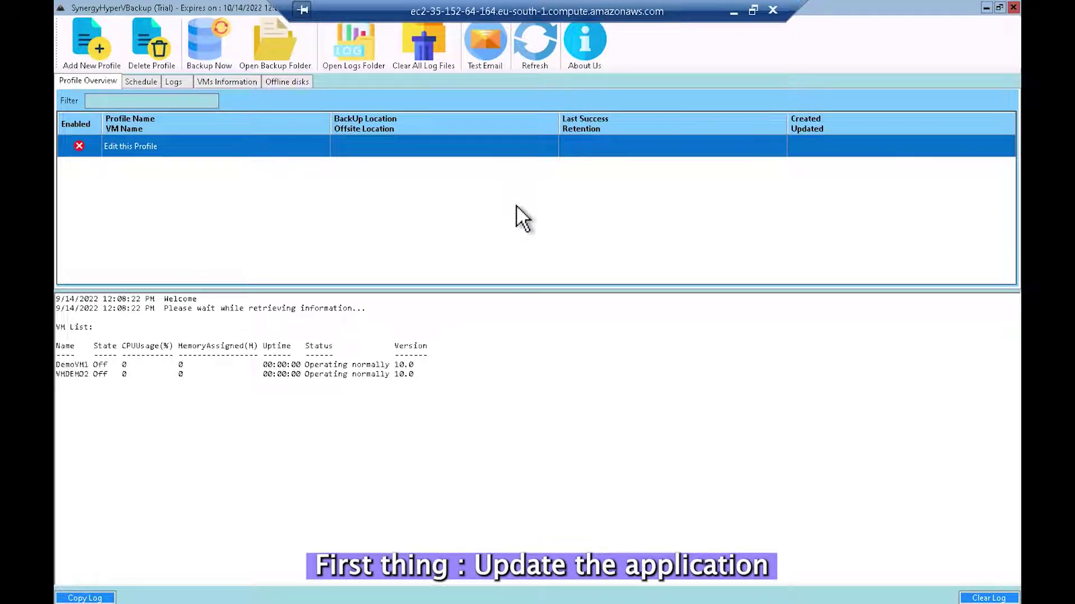
Step: Update Synergy HyperV Backup to version 20220913.1 from the About Us page
{"action": "left_click", "coordinate": [596, 57]}
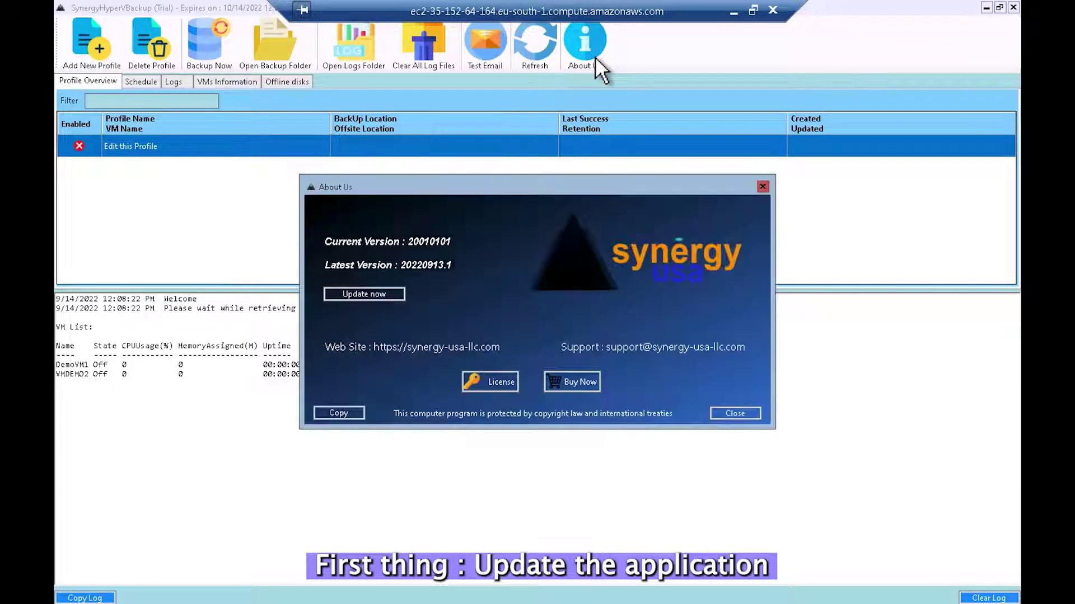
{"action": "left_click", "coordinate": [377, 300]}
{"action": "left_click", "coordinate": [592, 365]}
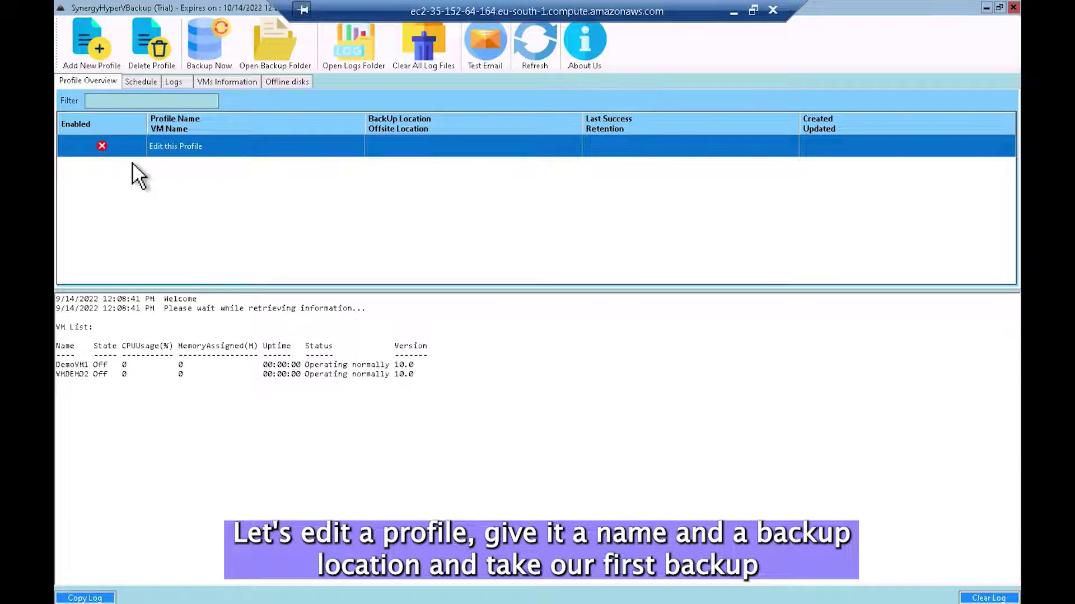
Step: Rename the placeholder profile to Backup1 and select DemoVM1 as its virtual machine
{"action": "double_click", "coordinate": [187, 157]}
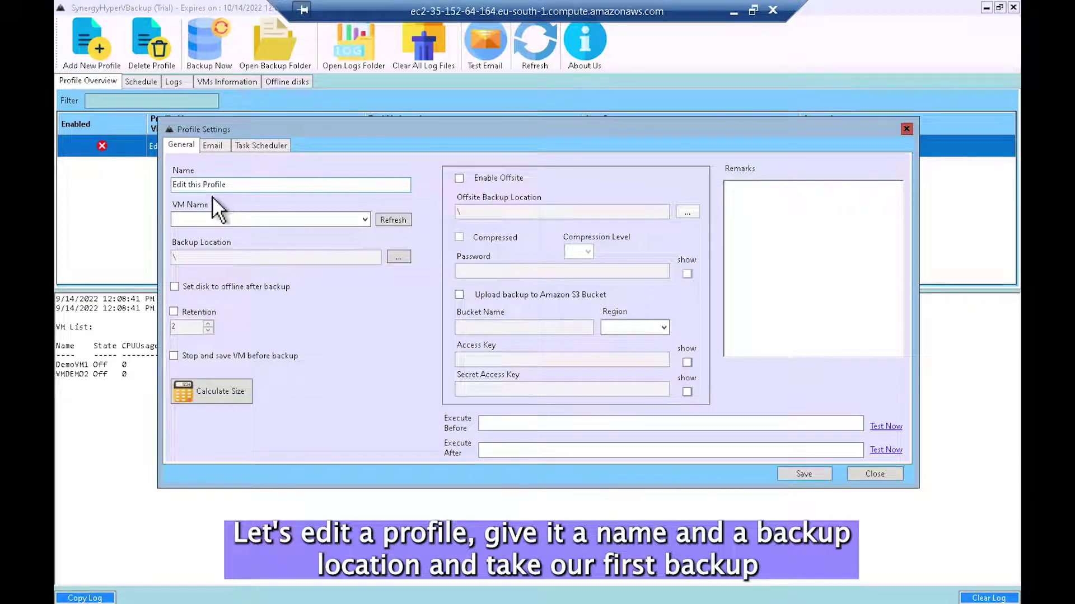
{"action": "left_click", "coordinate": [203, 187]}
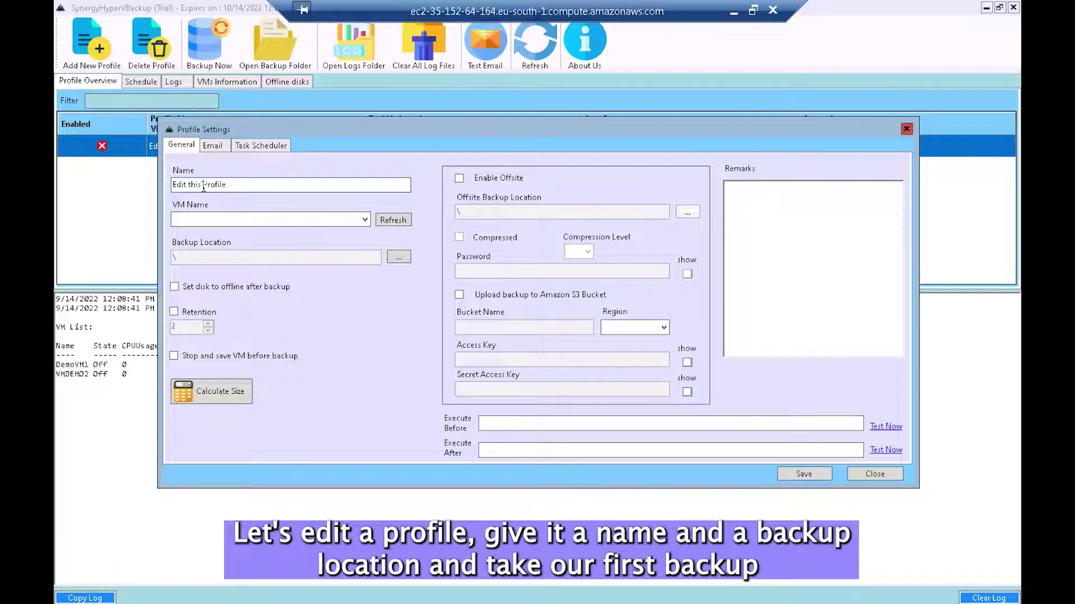
{"action": "left_click", "coordinate": [371, 224]}
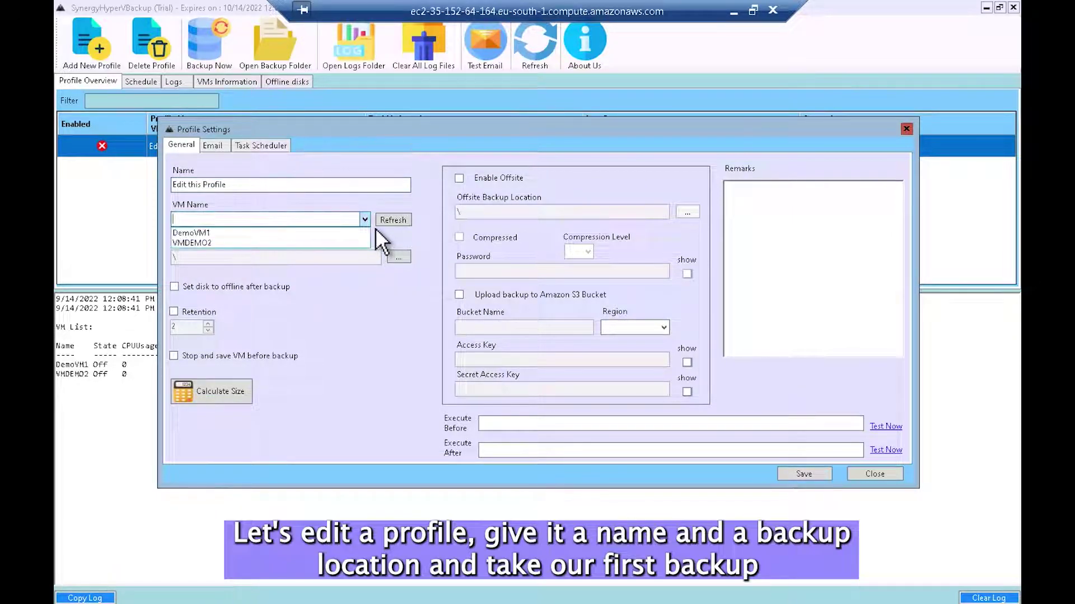
{"action": "left_click", "coordinate": [211, 234]}
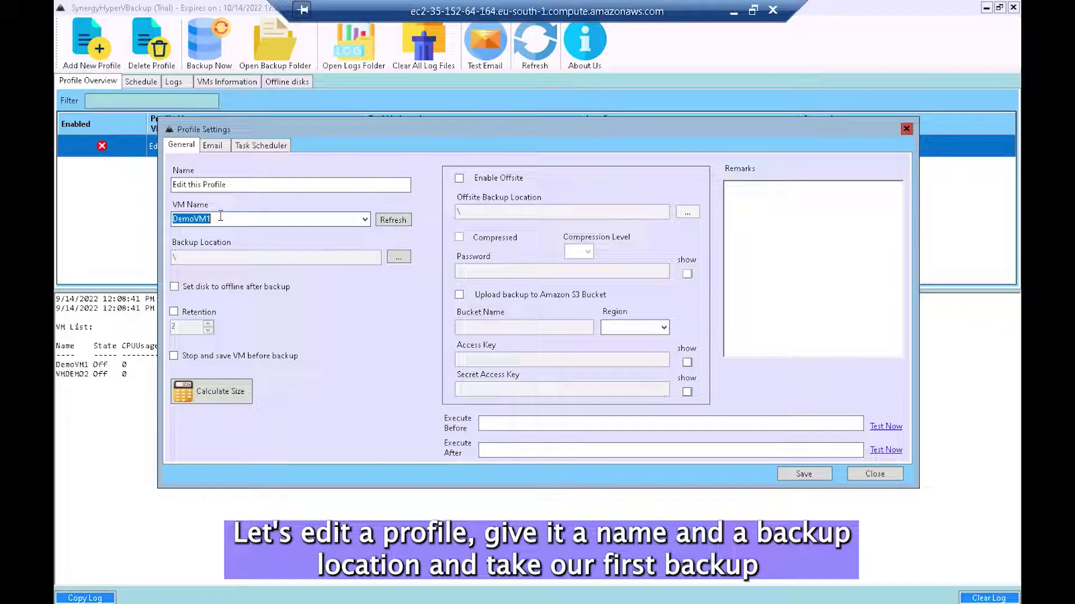
{"action": "left_click", "coordinate": [235, 184]}
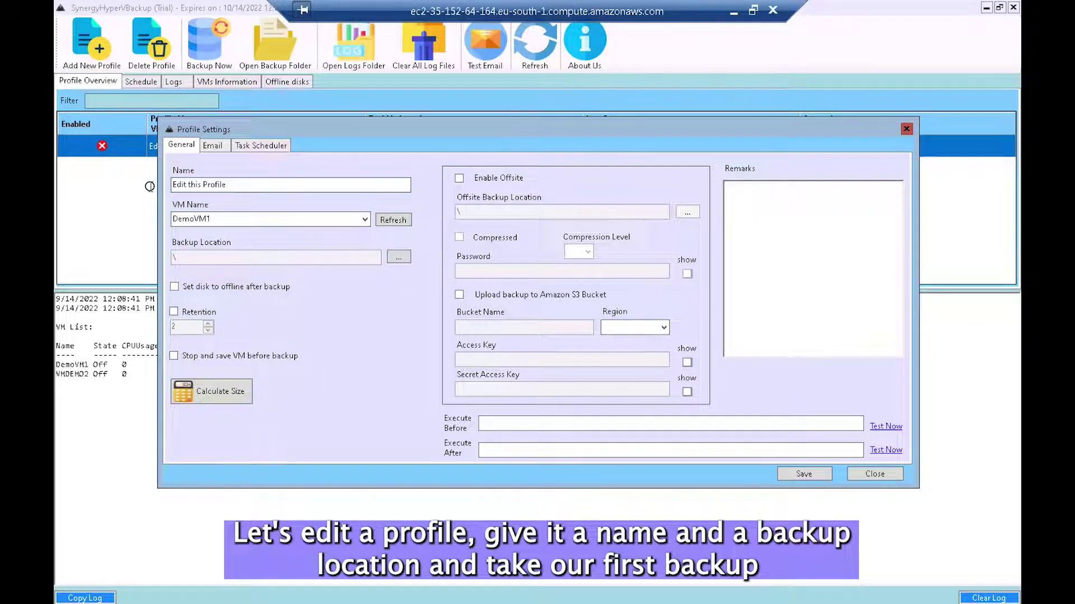
{"action": "key", "text": "ctrl+a"}
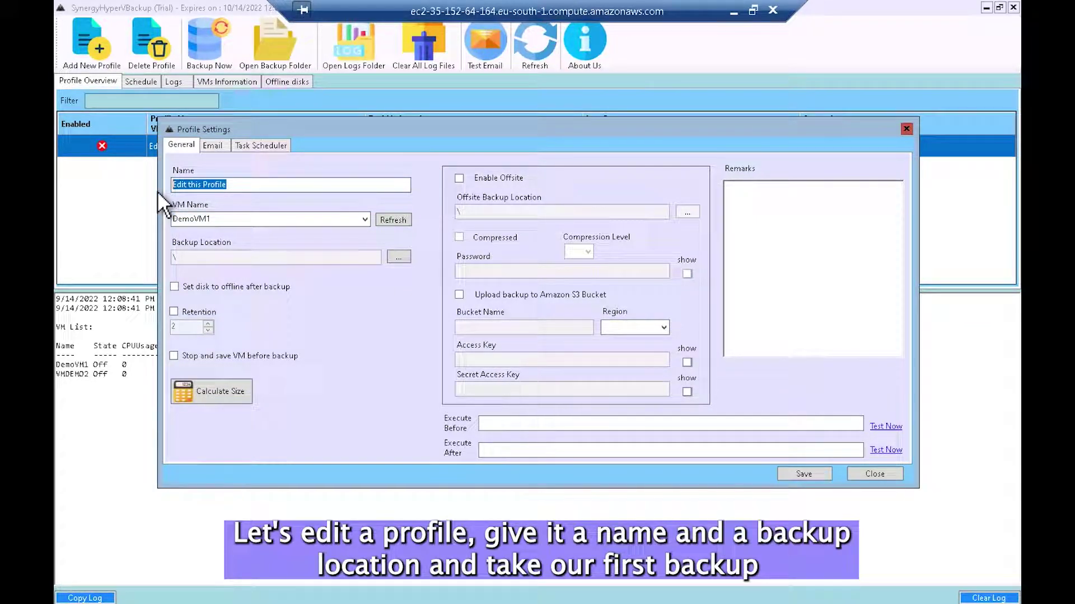
{"action": "type", "text": "Backup1"}
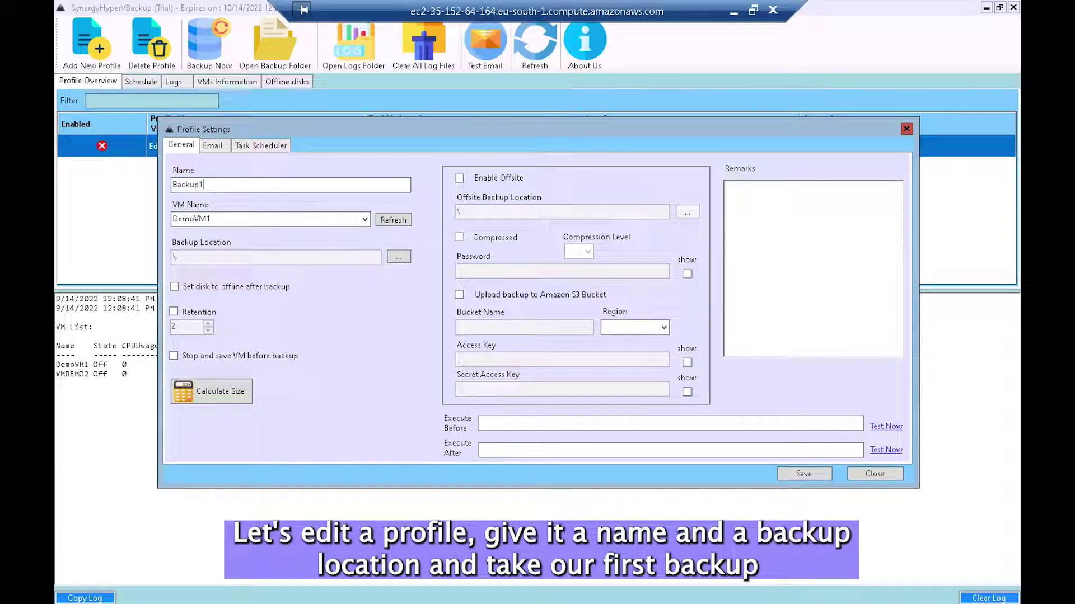
Step: Set the backup location to C:\_Backups\ and save the profile
{"action": "left_click", "coordinate": [402, 261]}
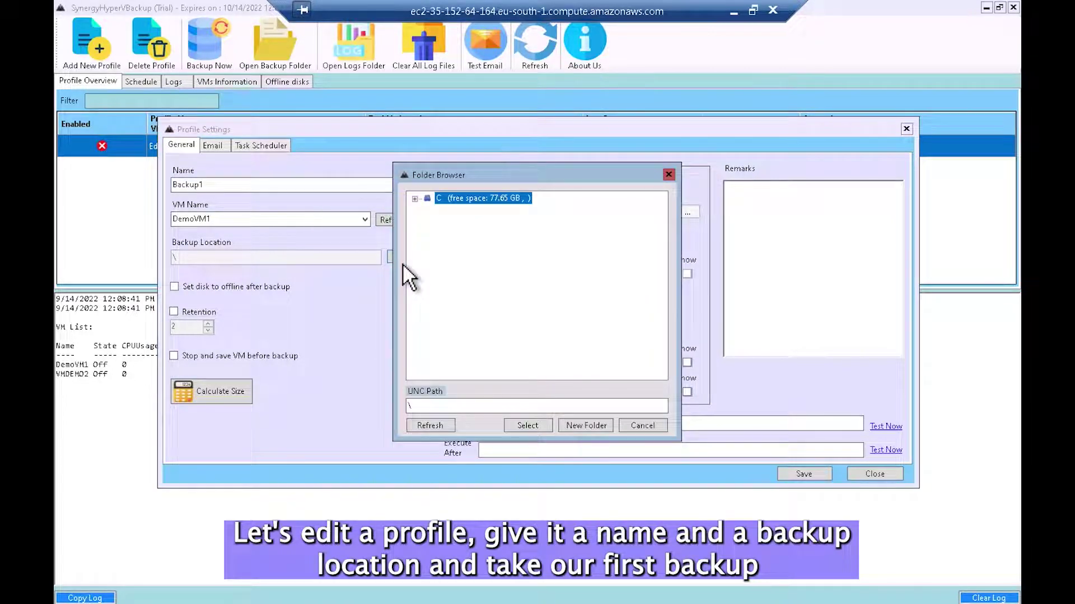
{"action": "left_click", "coordinate": [415, 199]}
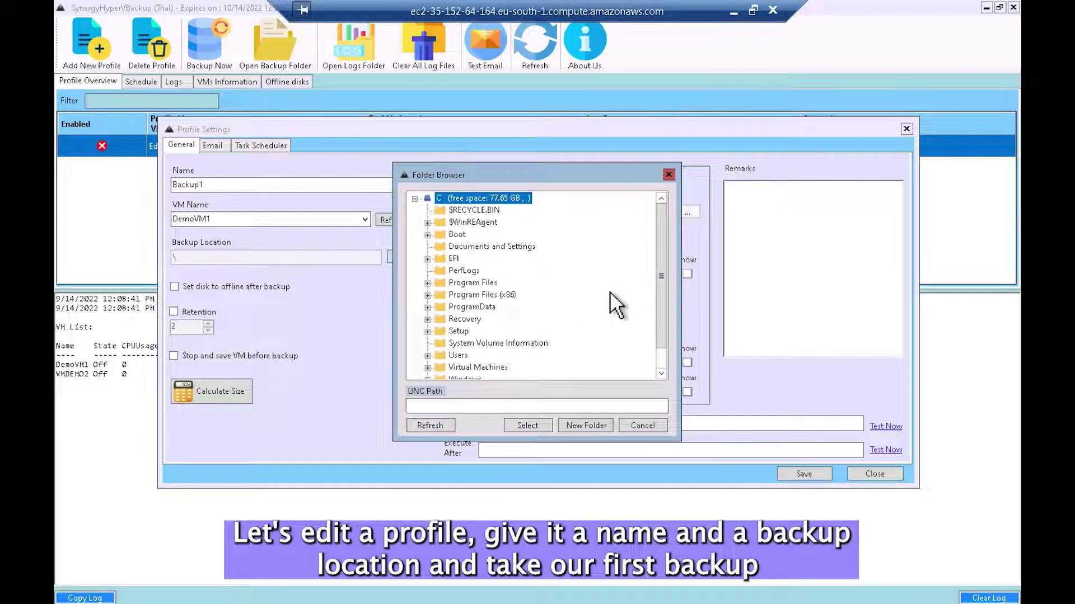
{"action": "left_click_drag", "start_coordinate": [668, 317], "coordinate": [673, 352]}
{"action": "left_click", "coordinate": [482, 374]}
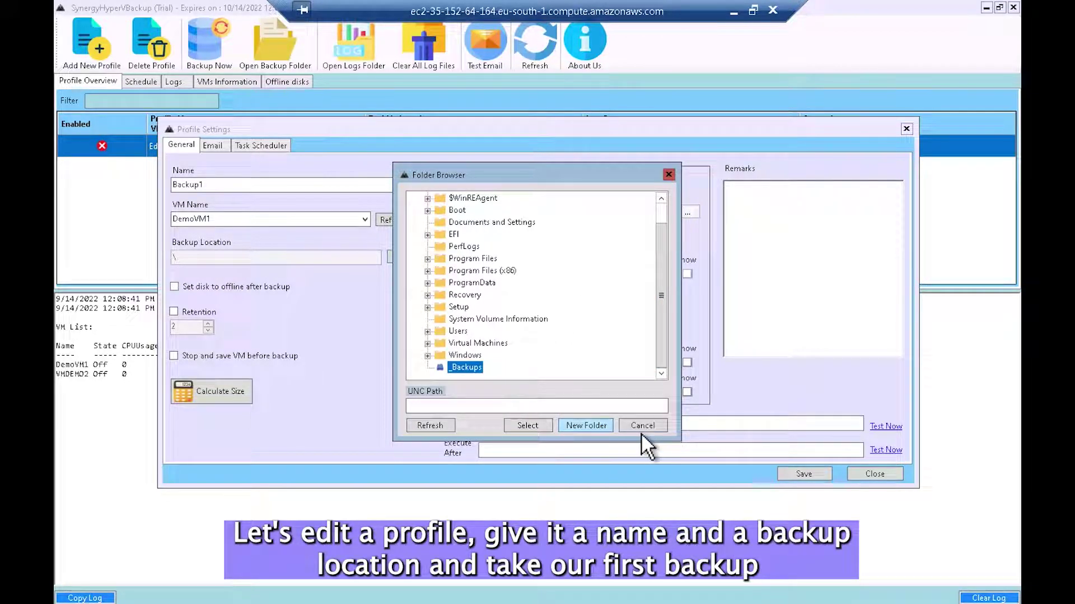
{"action": "left_click", "coordinate": [543, 432]}
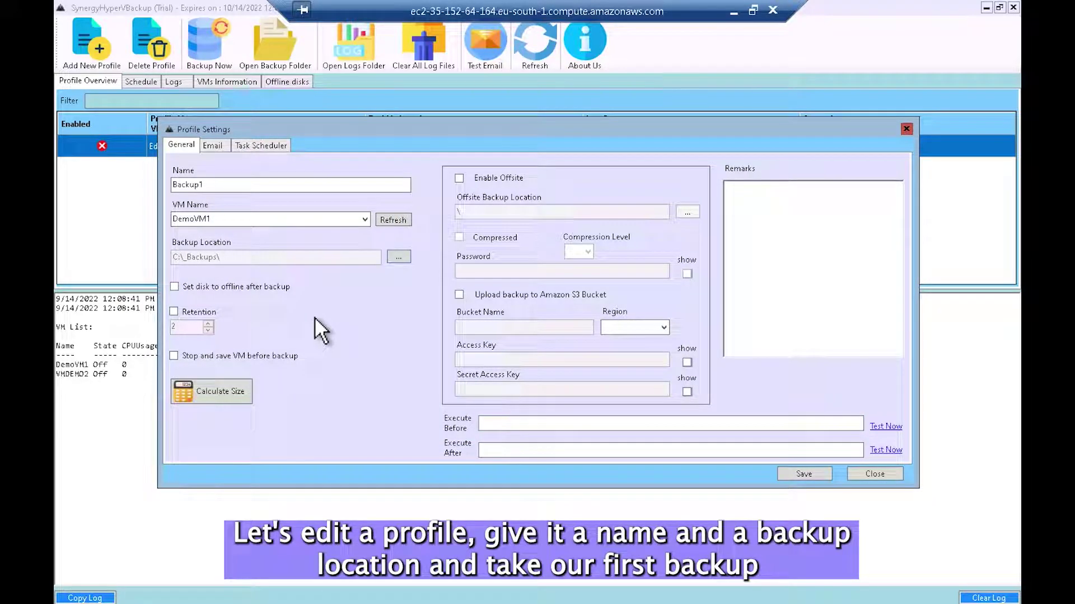
{"action": "left_click", "coordinate": [802, 474]}
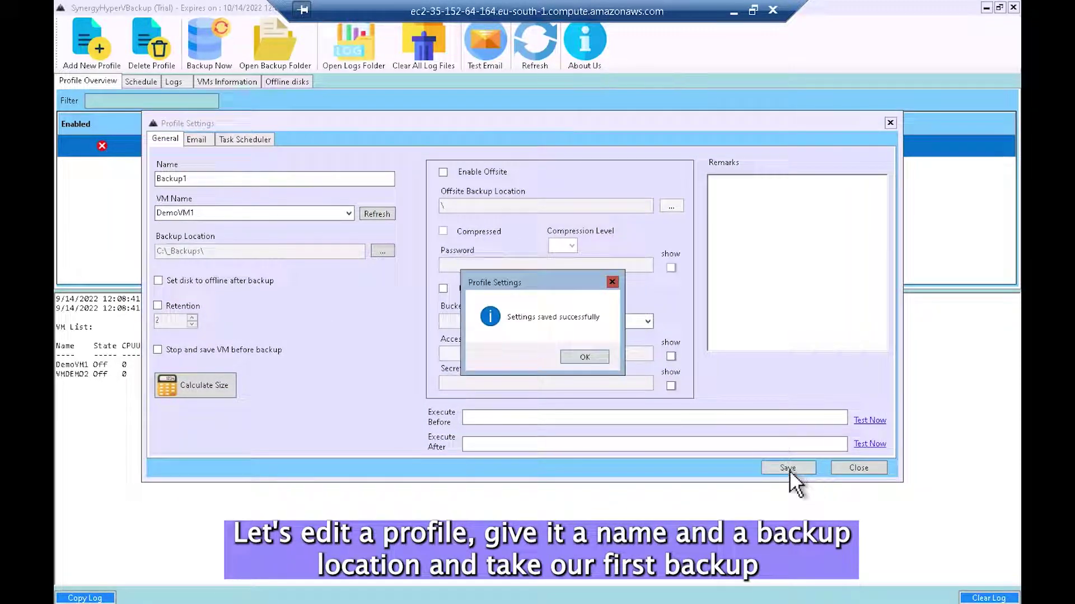
{"action": "left_click", "coordinate": [596, 367]}
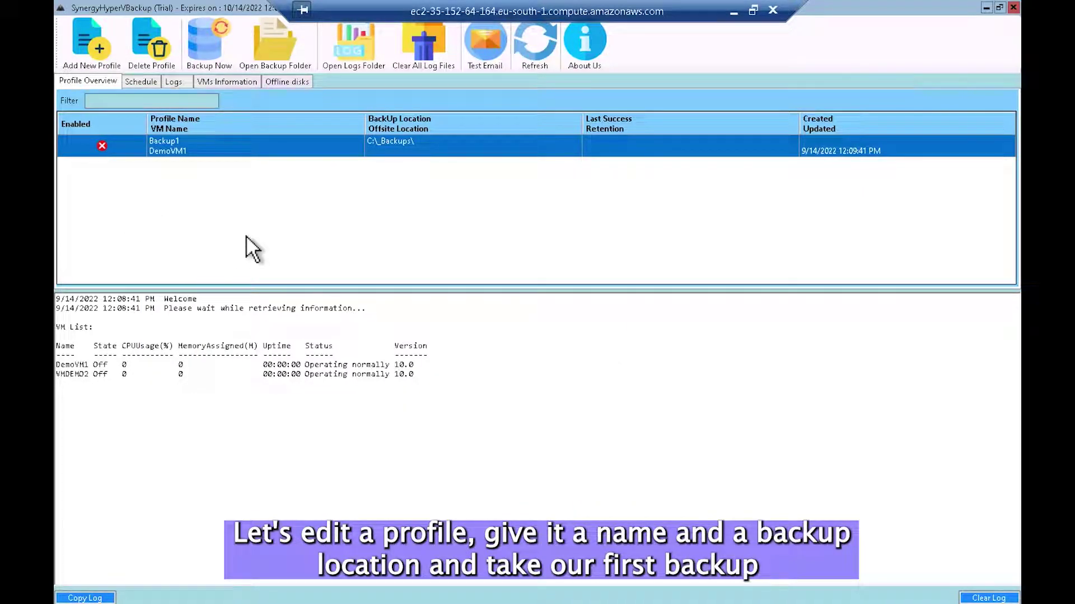
Step: Run Backup Now on the Backup1 profile and confirm starting the backup
{"action": "right_click", "coordinate": [236, 158]}
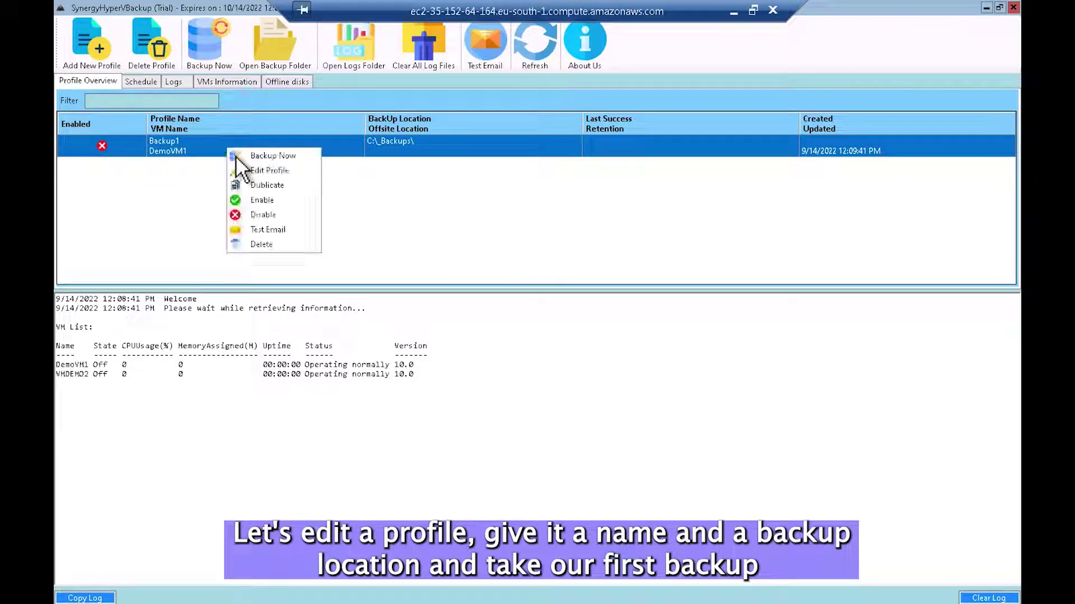
{"action": "left_click", "coordinate": [304, 161]}
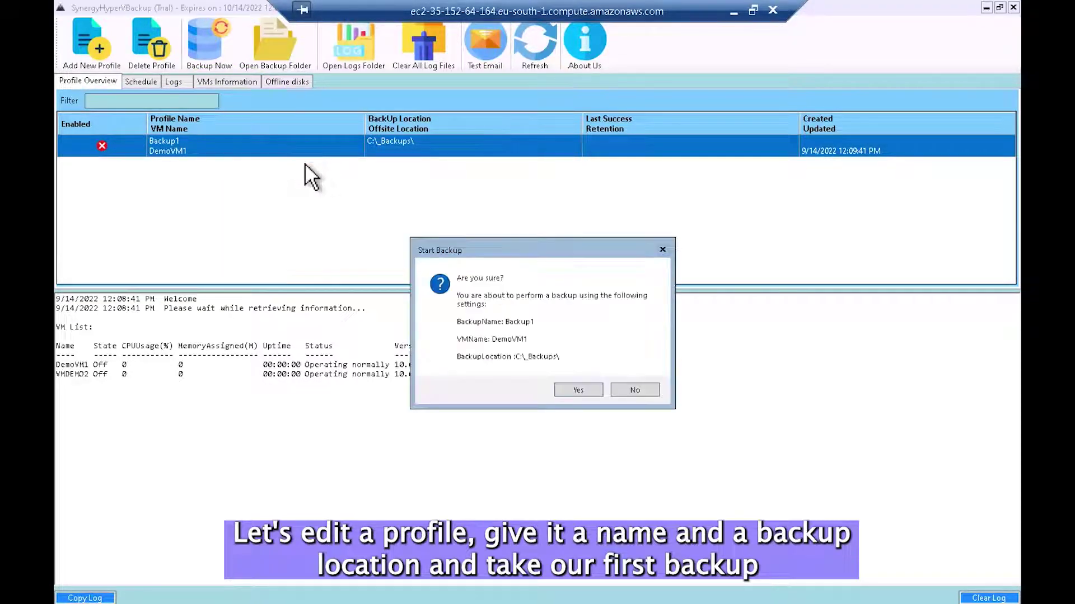
{"action": "left_click", "coordinate": [582, 393]}
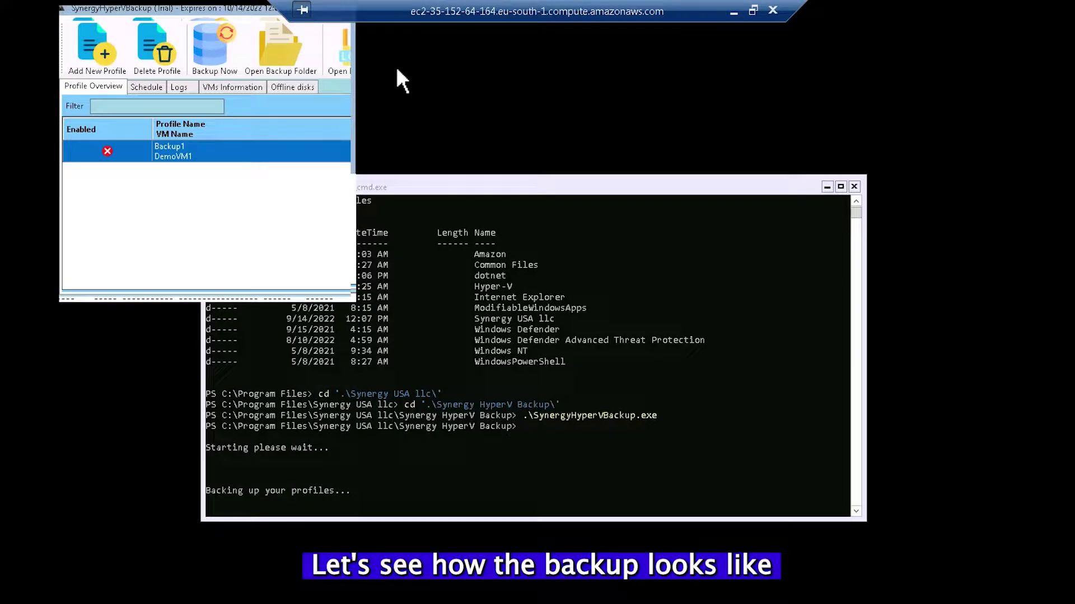
Step: Clear the PowerShell console and list the contents of C:\_Backups
{"action": "left_click", "coordinate": [412, 473]}
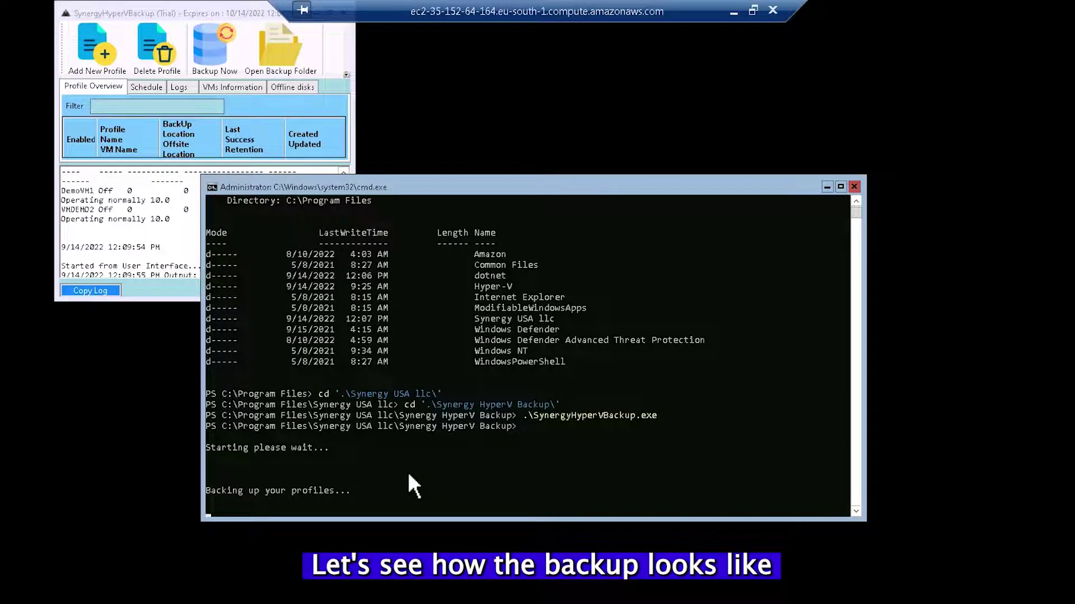
{"action": "key", "text": "Return"}
{"action": "key", "text": "Return"}
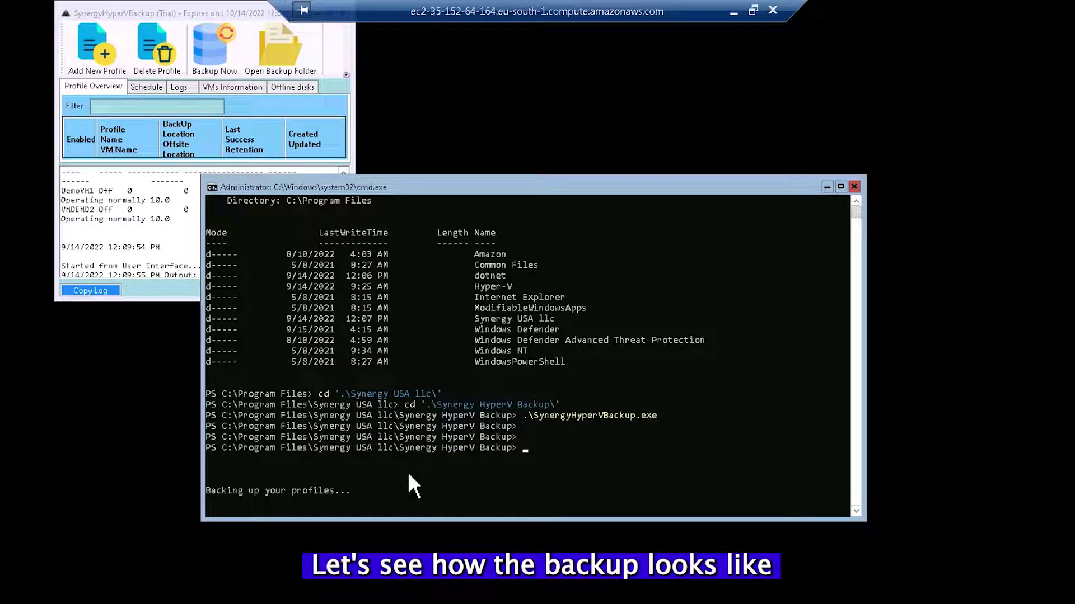
{"action": "type", "text": "cls"}
{"action": "key", "text": "Return"}
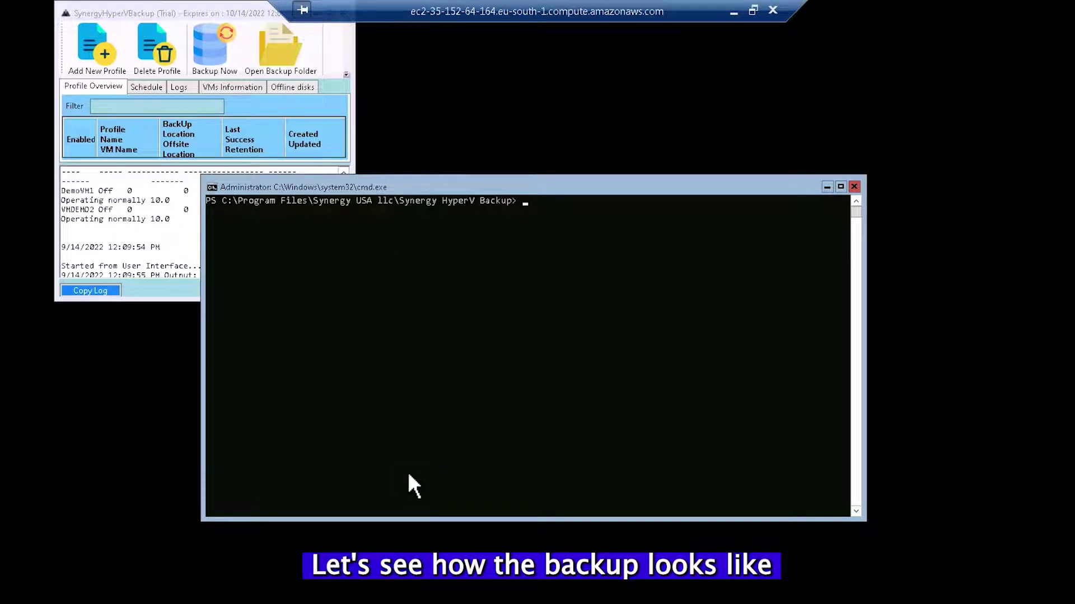
{"action": "type", "text": "cd C:\\_B"}
{"action": "key", "text": "Tab"}
{"action": "key", "text": "Return"}
{"action": "type", "text": "dir"}
{"action": "key", "text": "Return"}
Step: List the DemoVM1 backup folder and its Virtual Hard Disks folder, showing DemoVM1.vhdx
{"action": "type", "text": "cd .\\d"}
{"action": "key", "text": "Tab"}
{"action": "key", "text": "Return"}
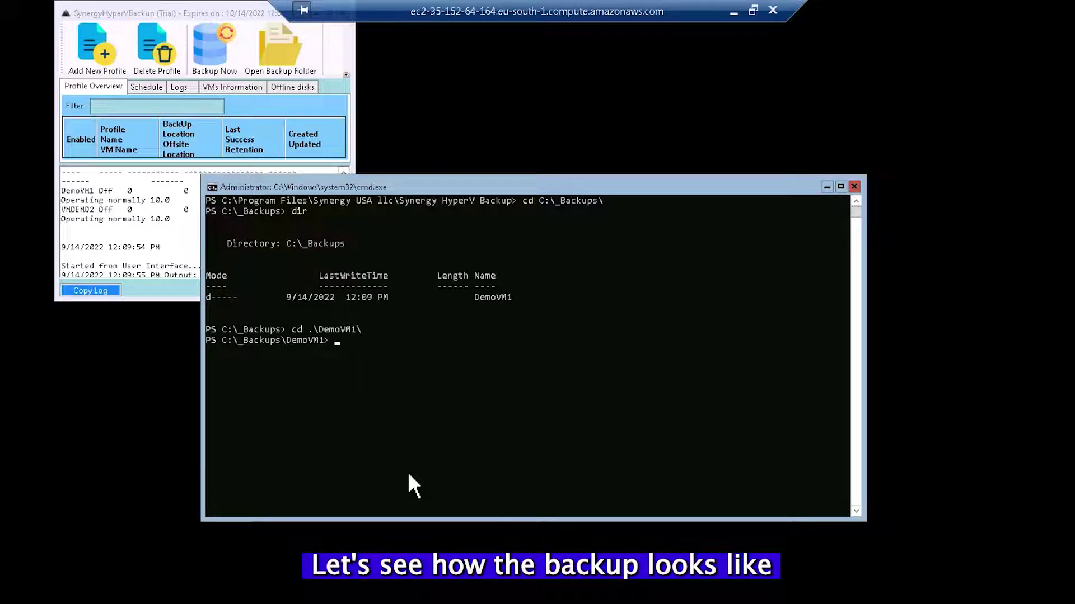
{"action": "type", "text": "dir"}
{"action": "key", "text": "Return"}
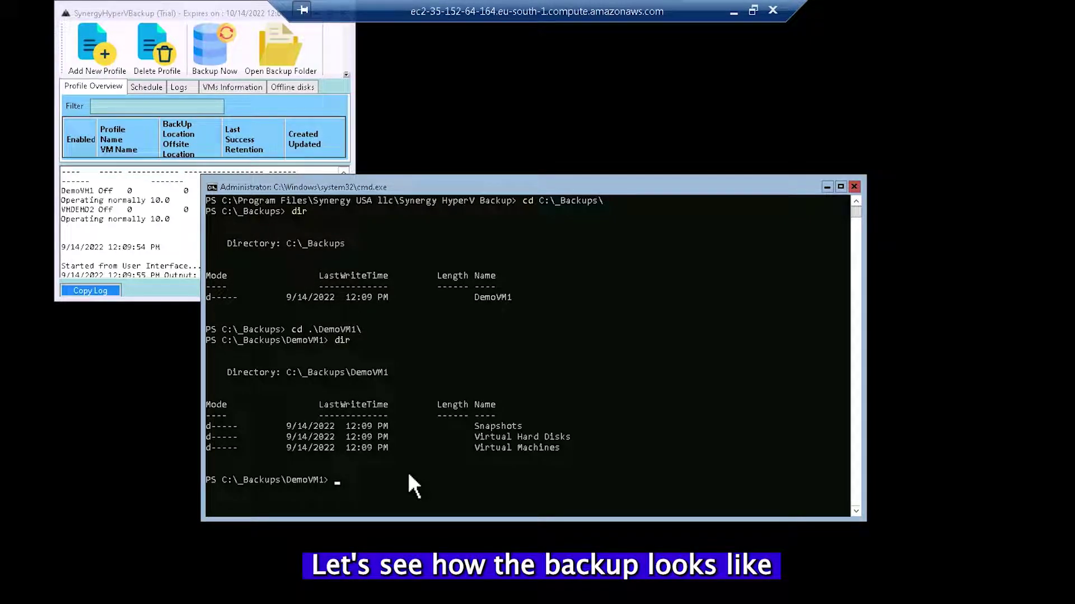
{"action": "type", "text": "cd .\\v"}
{"action": "key", "text": "Tab"}
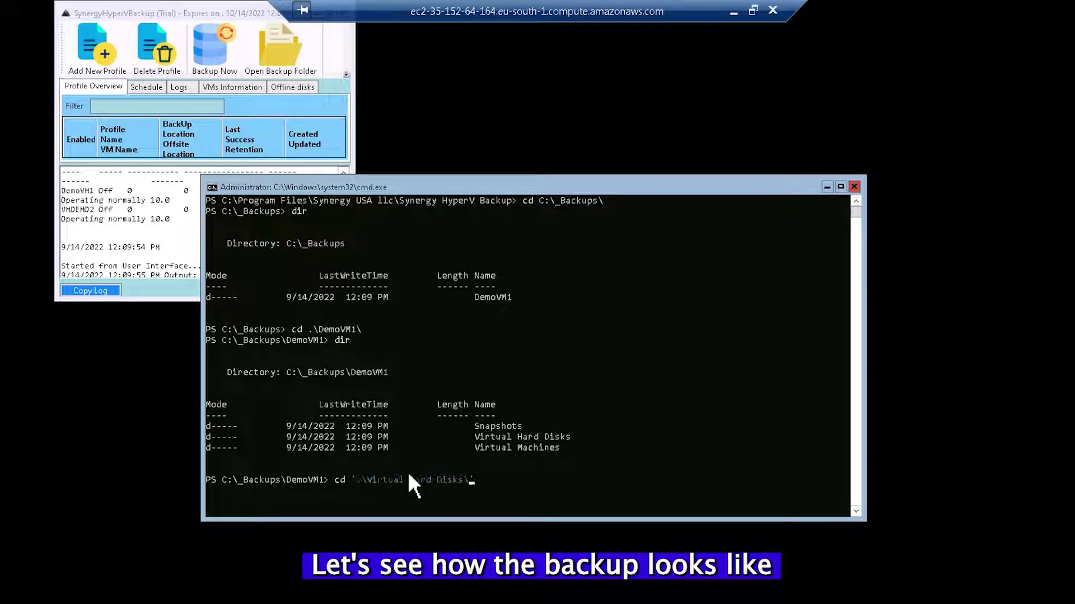
{"action": "key", "text": "Return"}
{"action": "type", "text": "dir"}
{"action": "key", "text": "Return"}
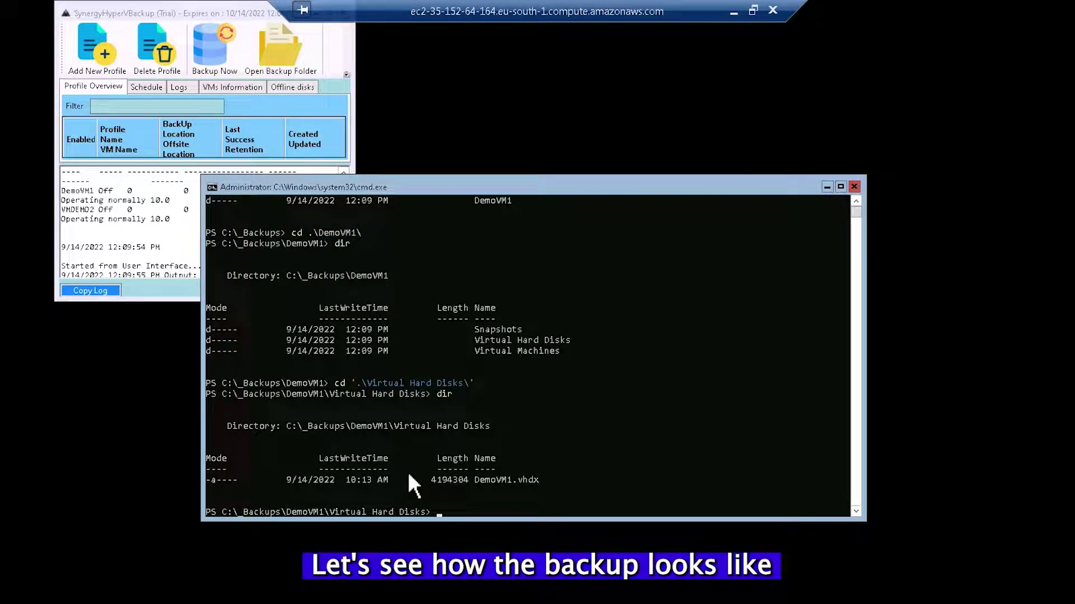
{"action": "type", "text": "cd \\pro"}
Step: Return the console prompt to C:\
{"action": "key", "text": "Tab"}
{"action": "key", "text": "Escape"}
{"action": "type", "text": "cd \\"}
{"action": "key", "text": "Return"}
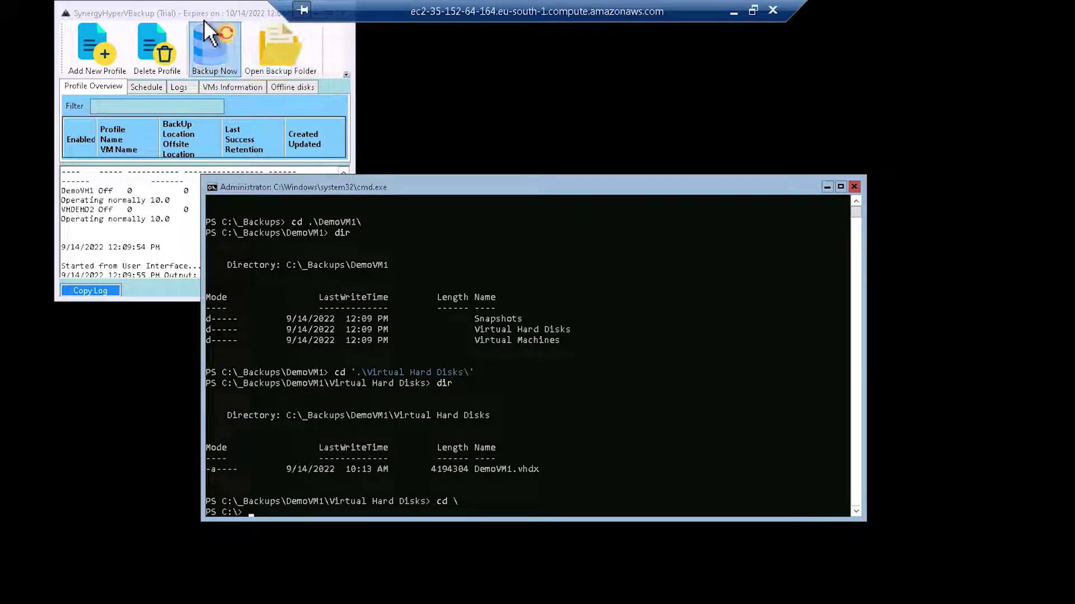
{"action": "double_click", "coordinate": [168, 12]}
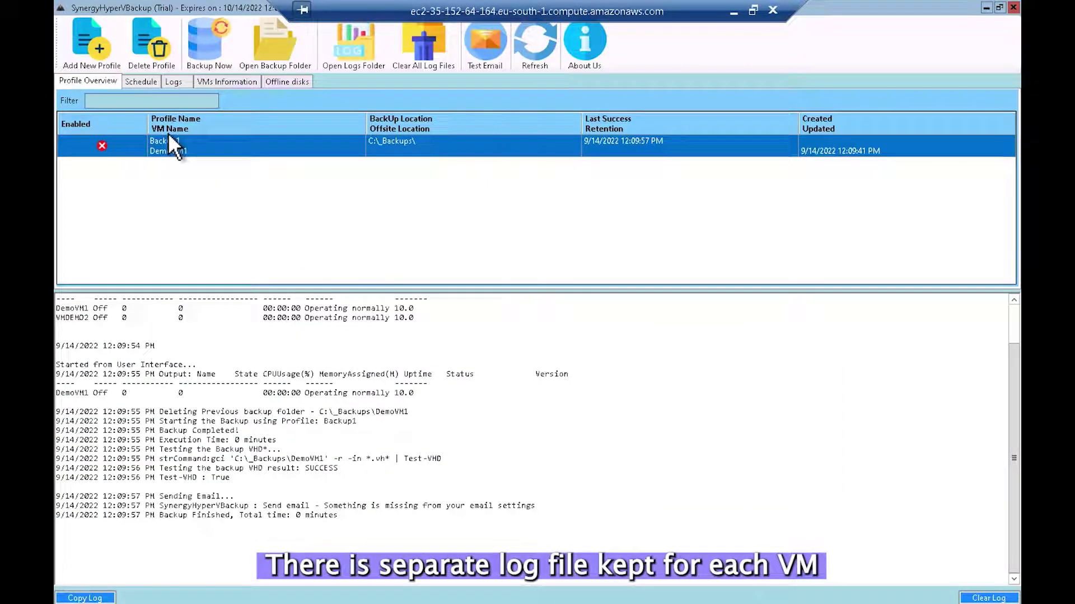
Step: Open 2022-09-14-SynergyHyperVBackup.log from the Logs tab in Notepad, then return to Profile Overview
{"action": "left_click", "coordinate": [174, 82]}
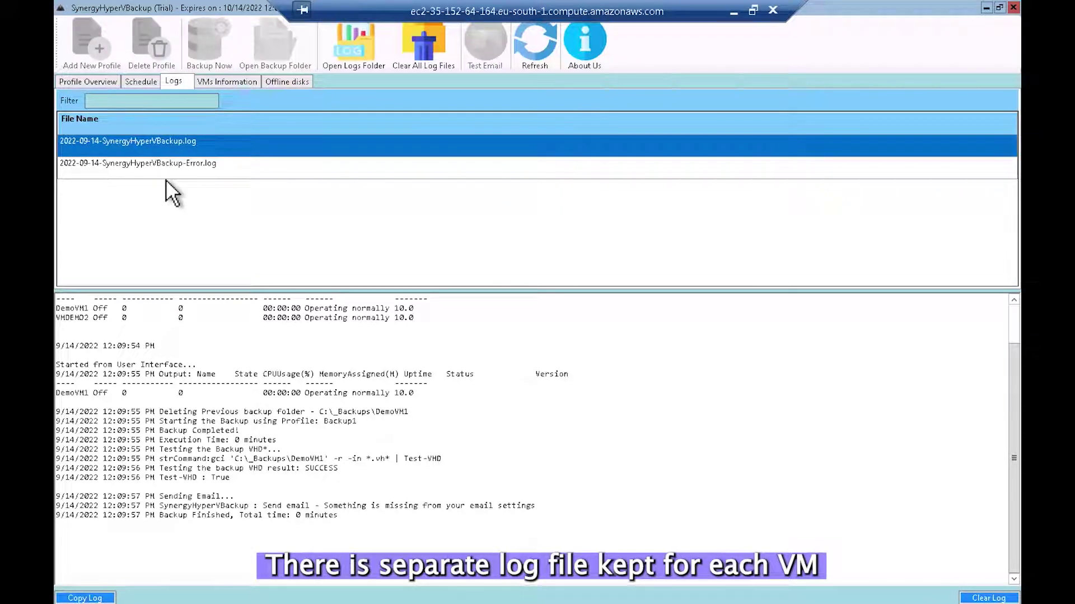
{"action": "double_click", "coordinate": [165, 152]}
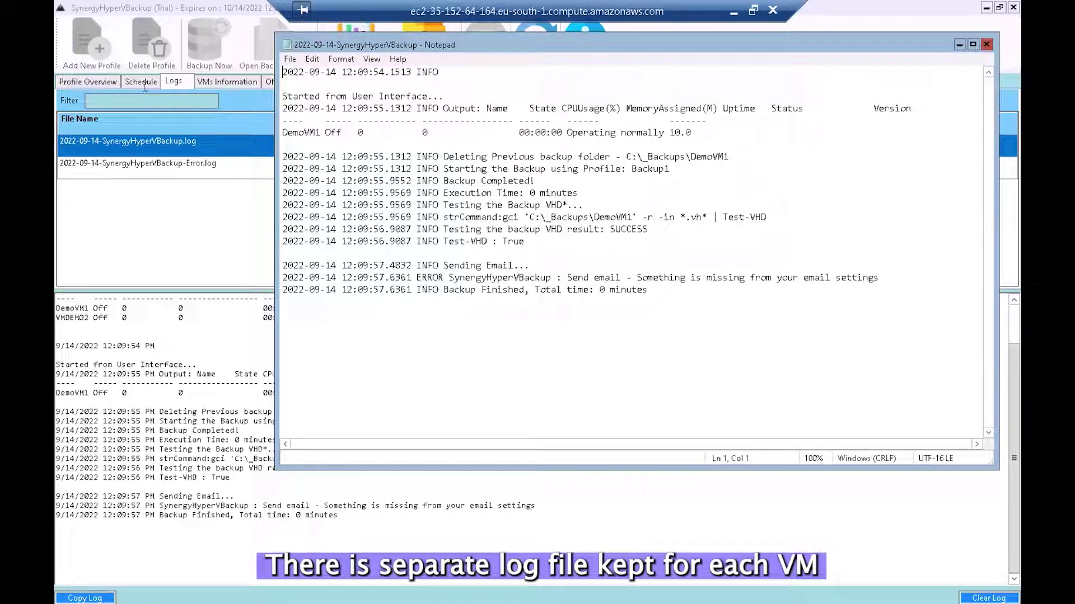
{"action": "left_click", "coordinate": [95, 101]}
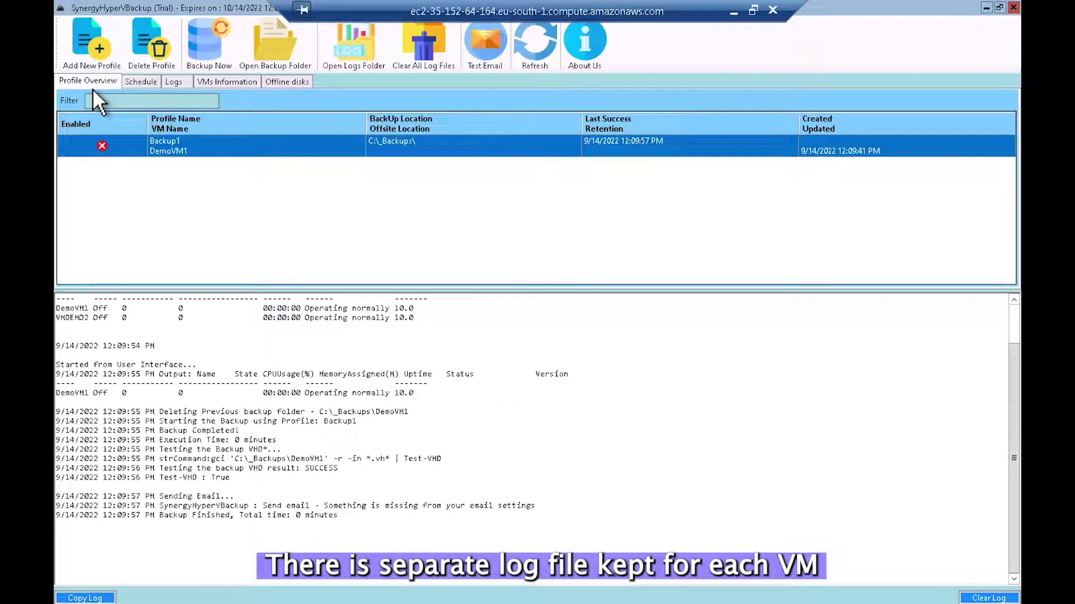
Step: Enable Backup1 from its context menu and open its Profile Settings
{"action": "right_click", "coordinate": [195, 156]}
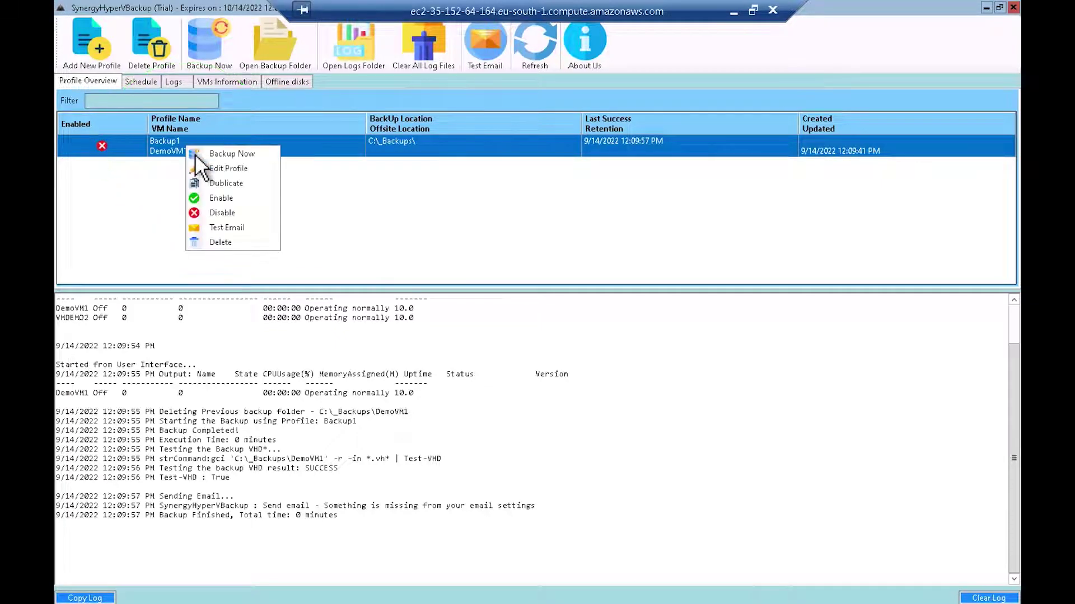
{"action": "left_click", "coordinate": [236, 205]}
{"action": "left_click", "coordinate": [261, 151]}
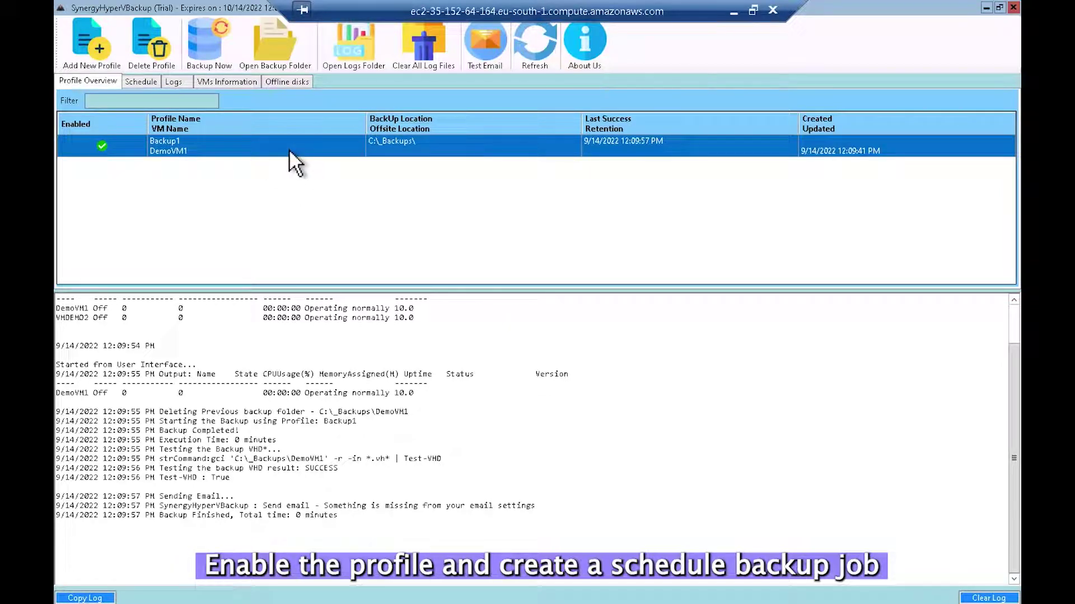
{"action": "double_click", "coordinate": [305, 156]}
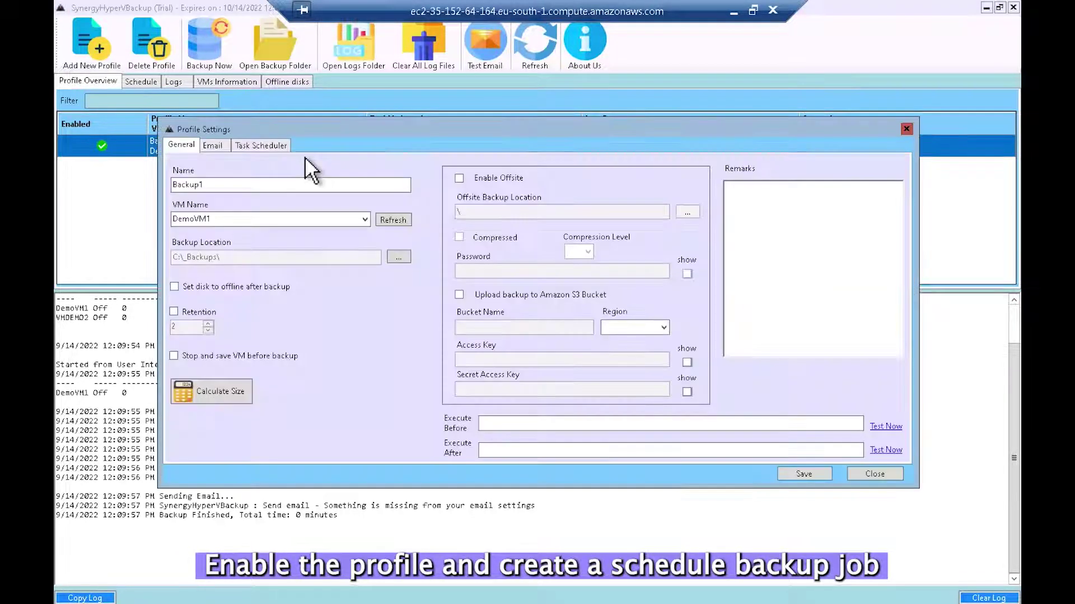
Step: Schedule the Backup1 task to run daily at 11:11:09 PM and paste the account password
{"action": "left_click", "coordinate": [271, 156]}
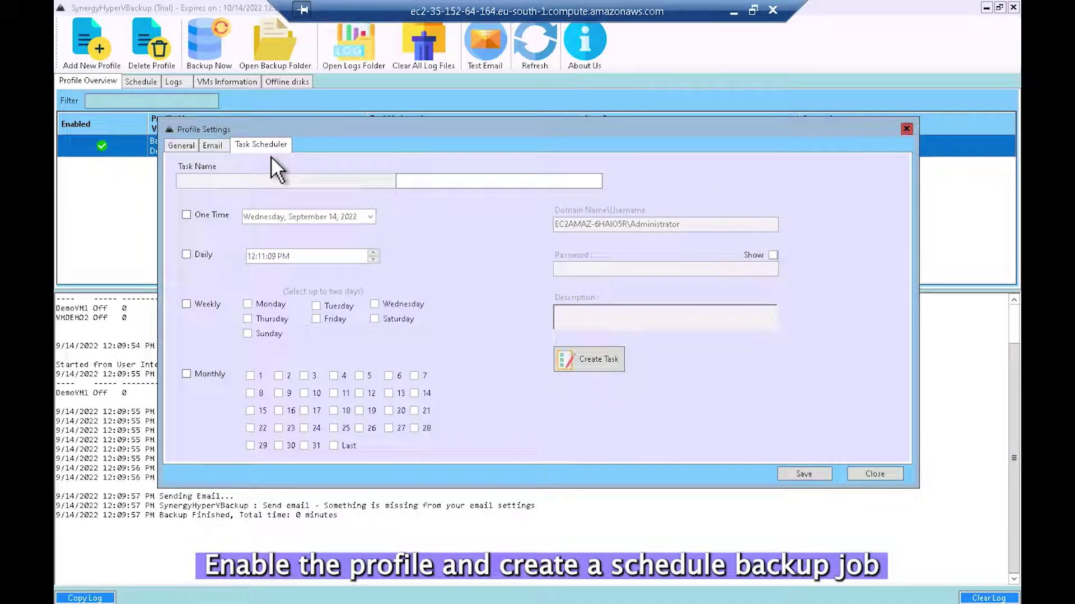
{"action": "left_click", "coordinate": [187, 255]}
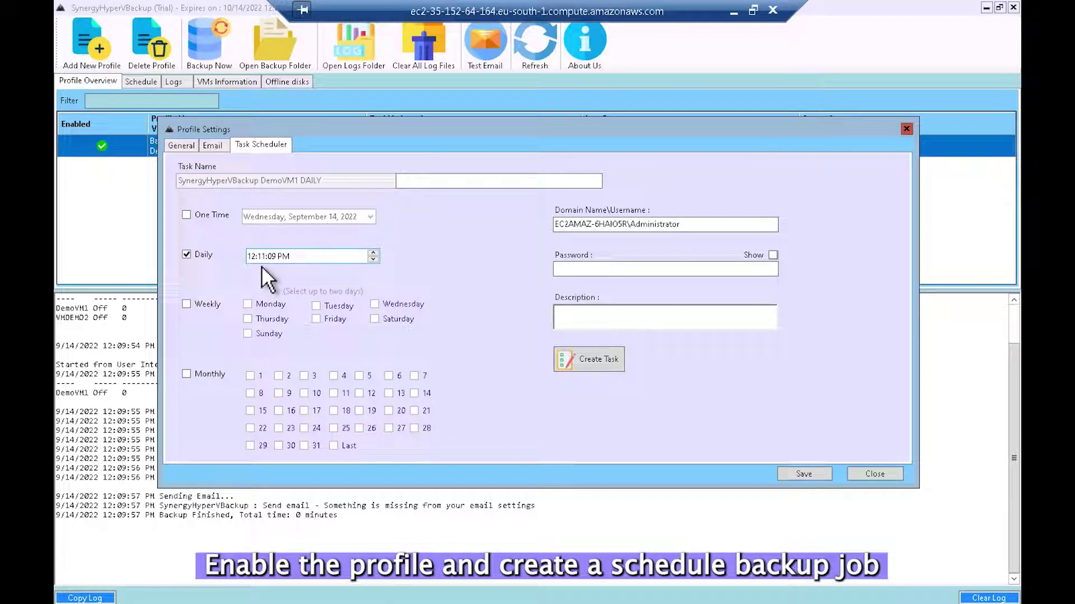
{"action": "left_click", "coordinate": [260, 265]}
{"action": "key", "text": "Down"}
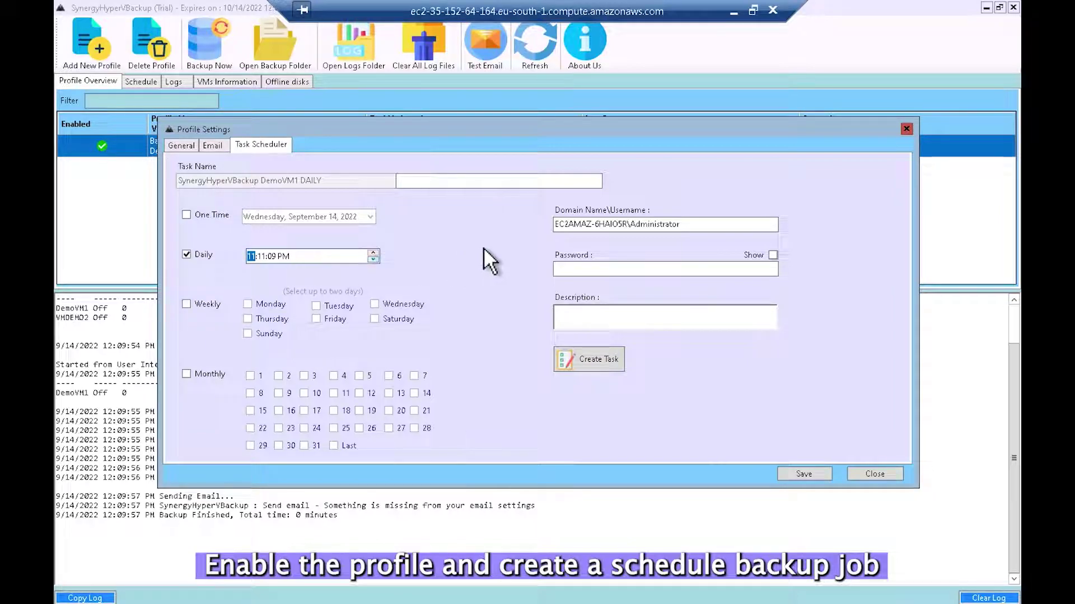
{"action": "left_click", "coordinate": [567, 269]}
{"action": "right_click", "coordinate": [570, 272]}
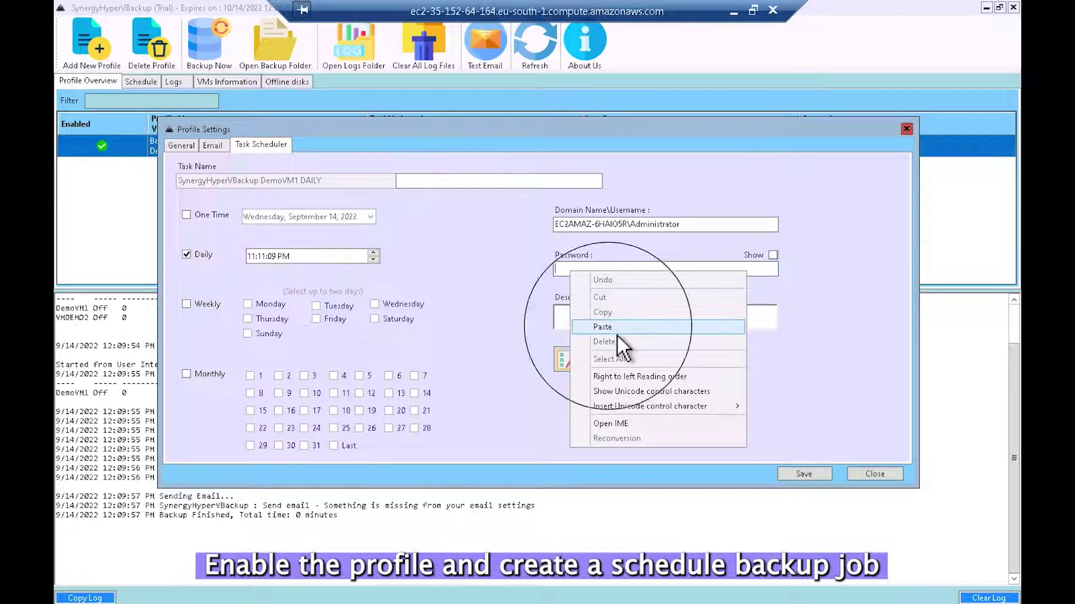
{"action": "left_click", "coordinate": [614, 328]}
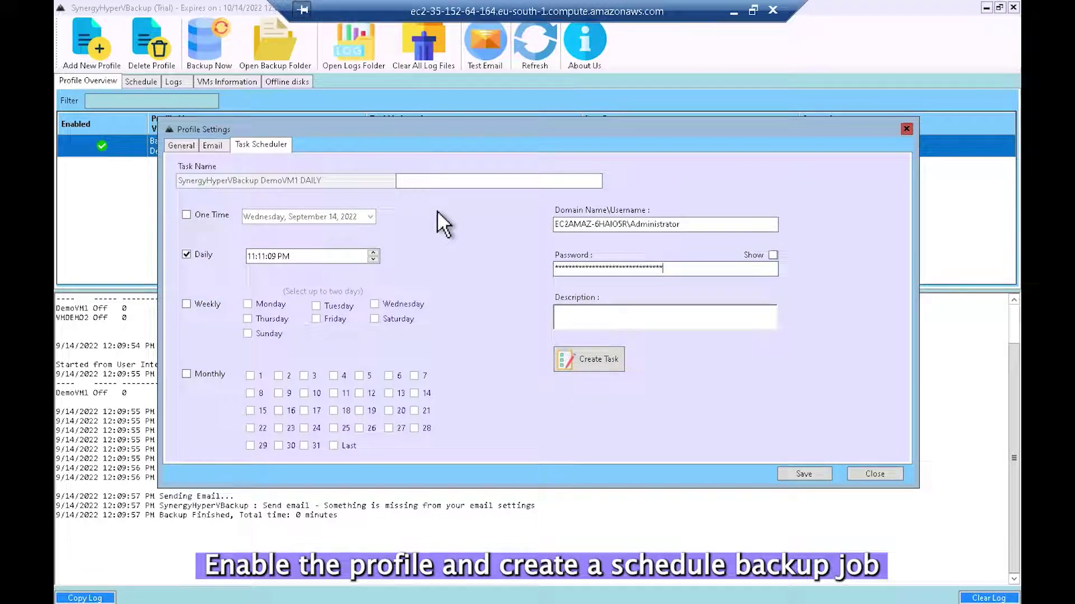
Step: Add 'test' to the task name, create the scheduled task, and save the profile
{"action": "left_click", "coordinate": [419, 179]}
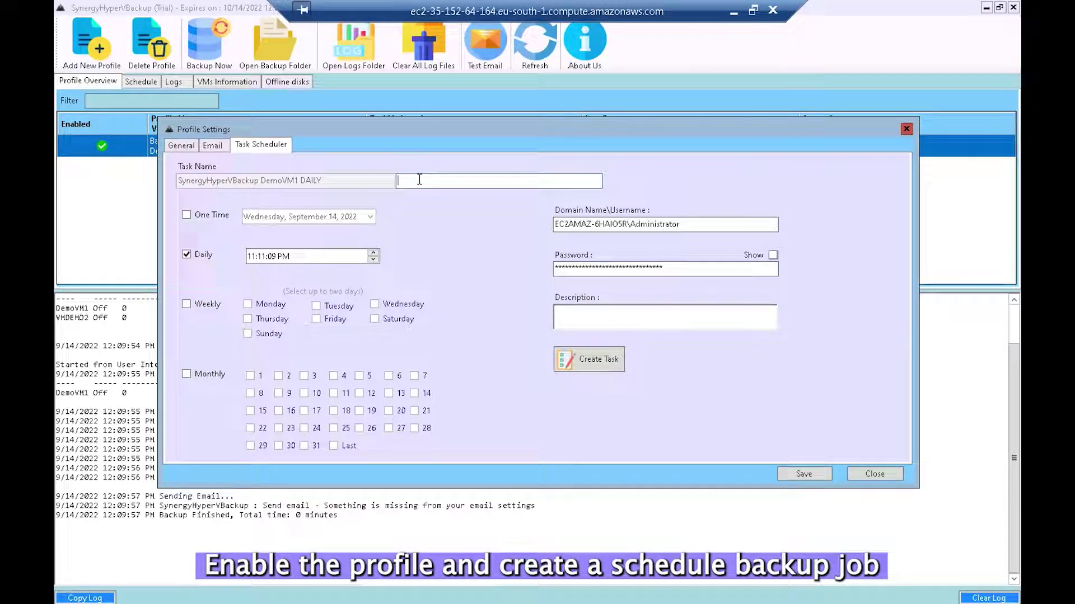
{"action": "type", "text": "test"}
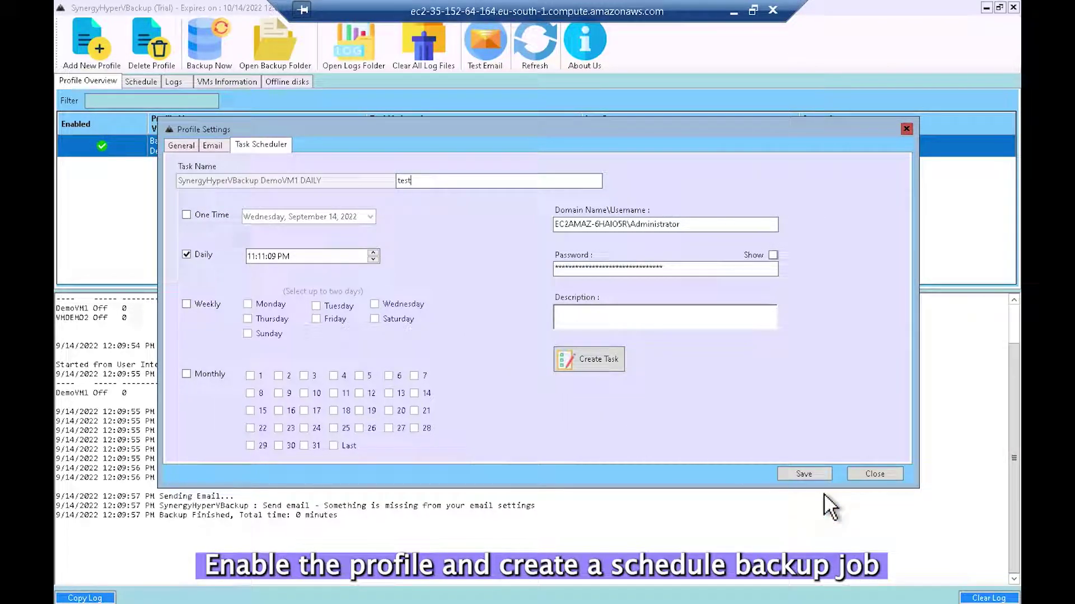
{"action": "left_click", "coordinate": [613, 369]}
{"action": "left_click", "coordinate": [576, 362]}
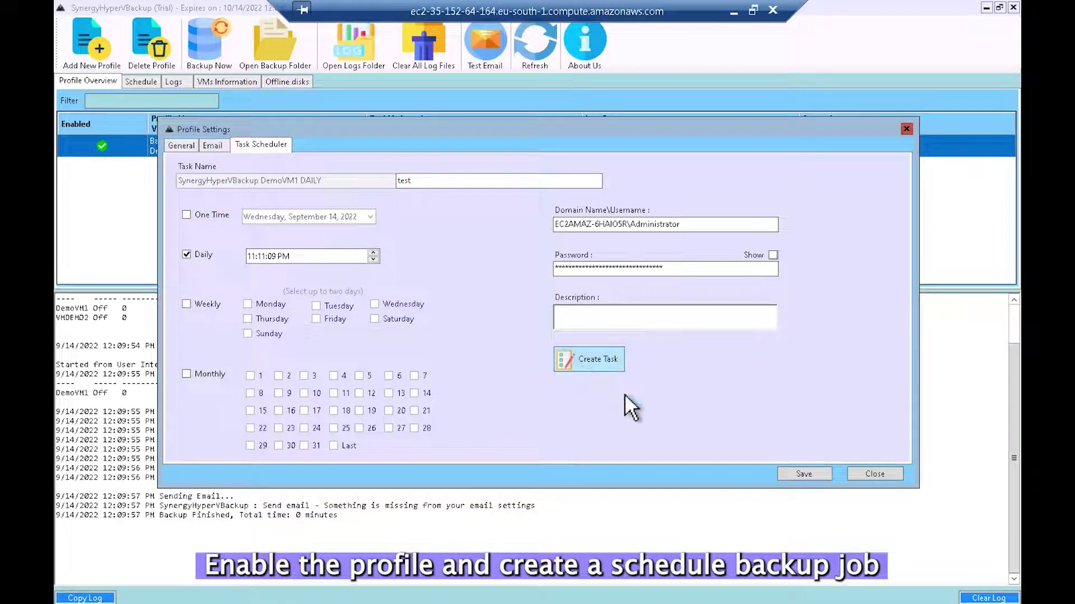
{"action": "left_click", "coordinate": [810, 478]}
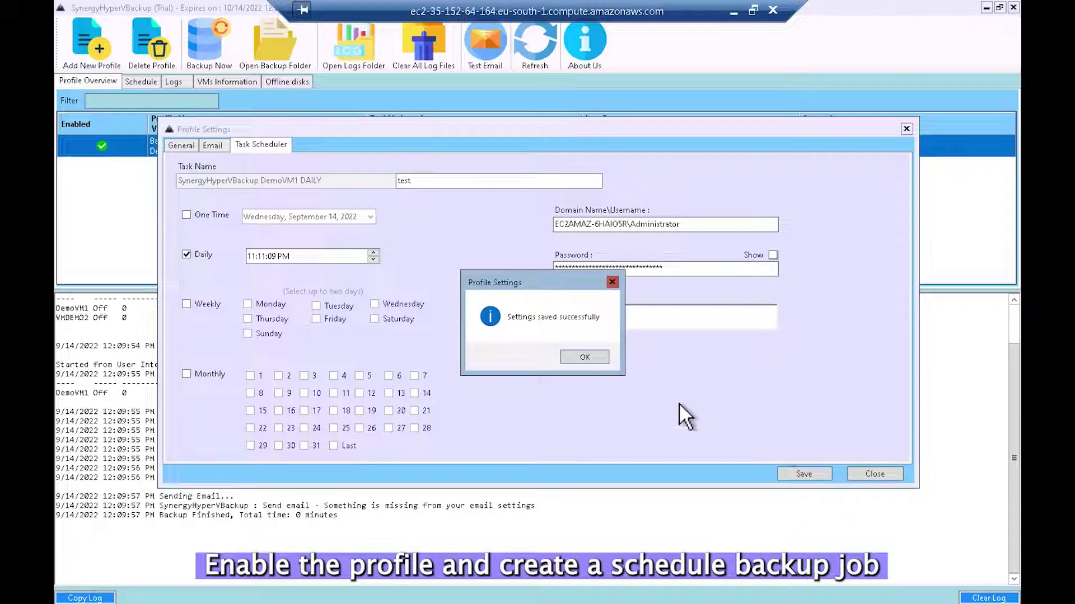
{"action": "left_click", "coordinate": [597, 362]}
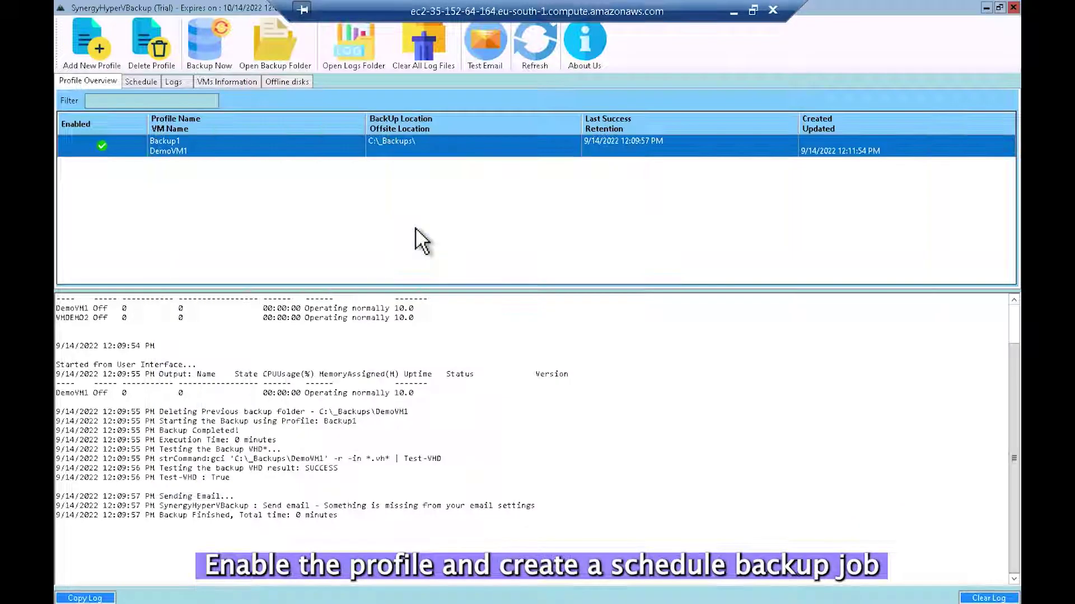
Step: Review scheduled tasks, VMDEMO2 details and Offline disks (drive C Online), then return to Profile Overview
{"action": "left_click", "coordinate": [146, 84]}
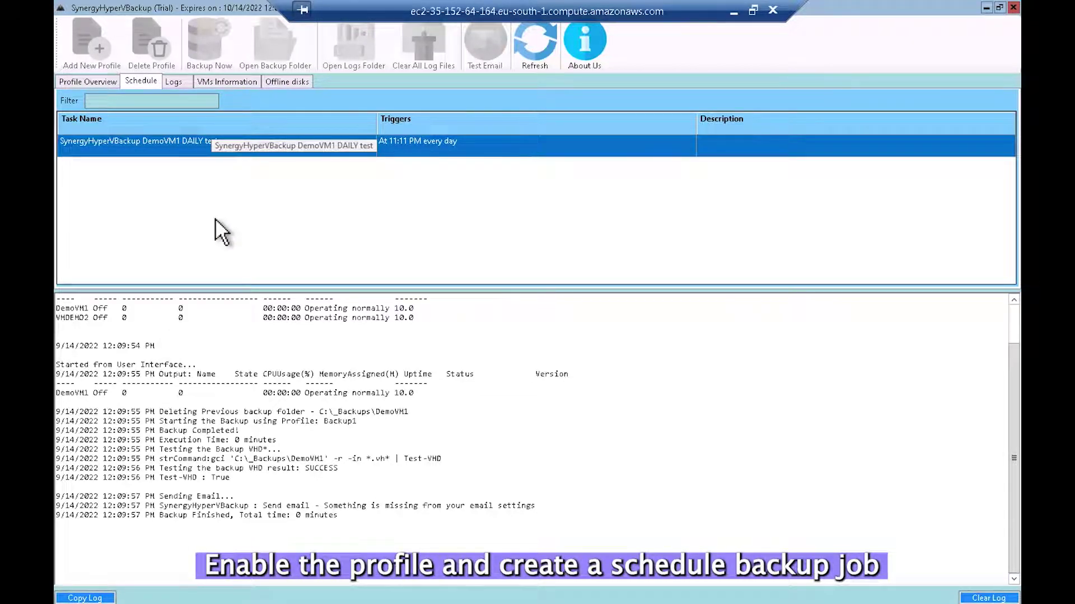
{"action": "left_click", "coordinate": [228, 83]}
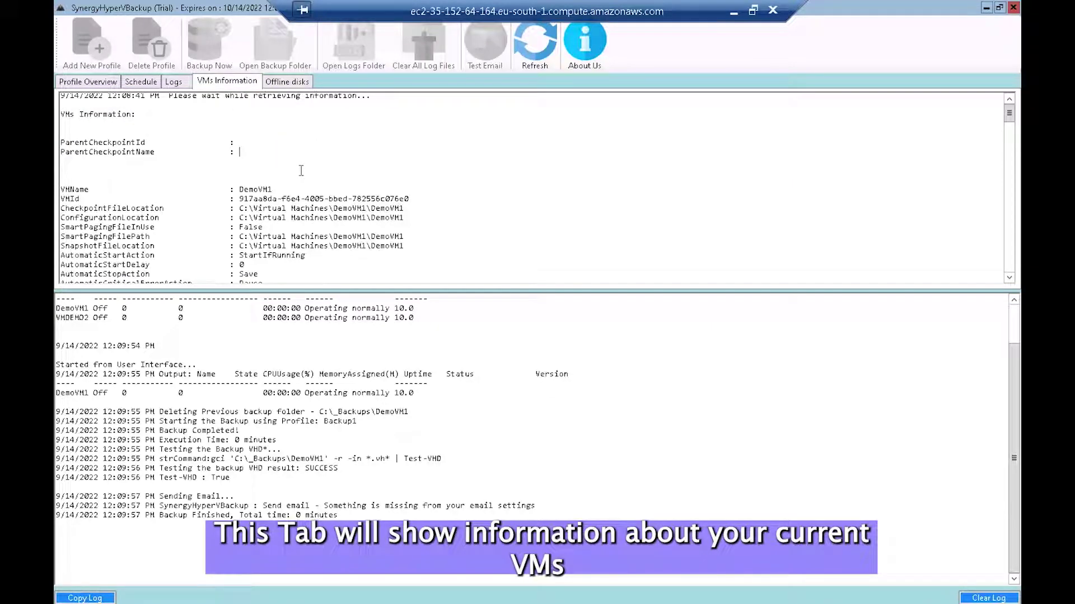
{"action": "scroll", "coordinate": [306, 171], "scroll_direction": "down", "scroll_amount": 4}
{"action": "scroll", "coordinate": [306, 171], "scroll_direction": "down", "scroll_amount": 10}
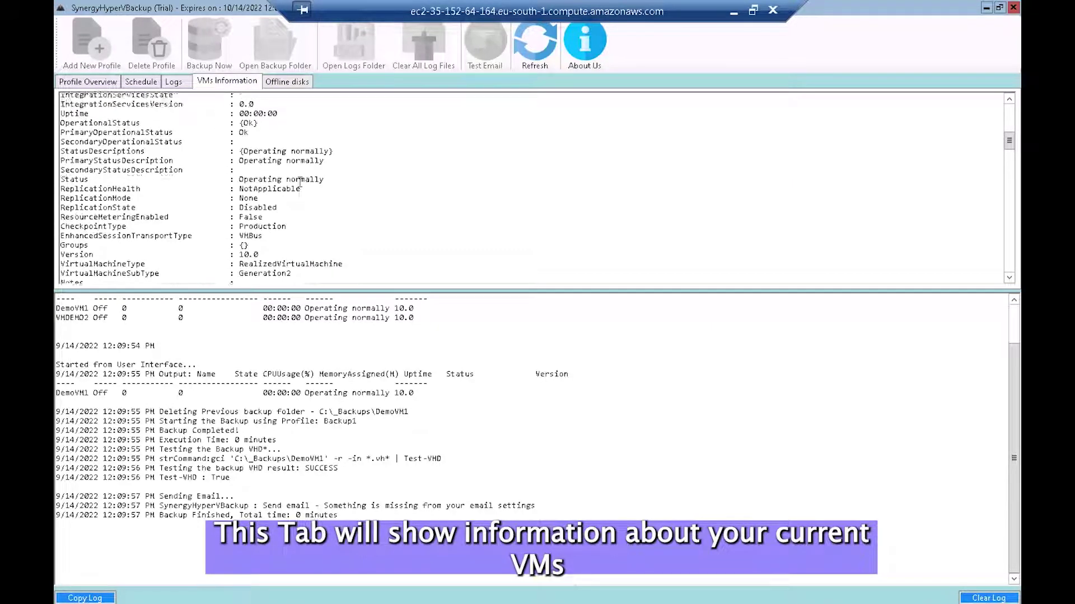
{"action": "scroll", "coordinate": [303, 181], "scroll_direction": "down", "scroll_amount": 6}
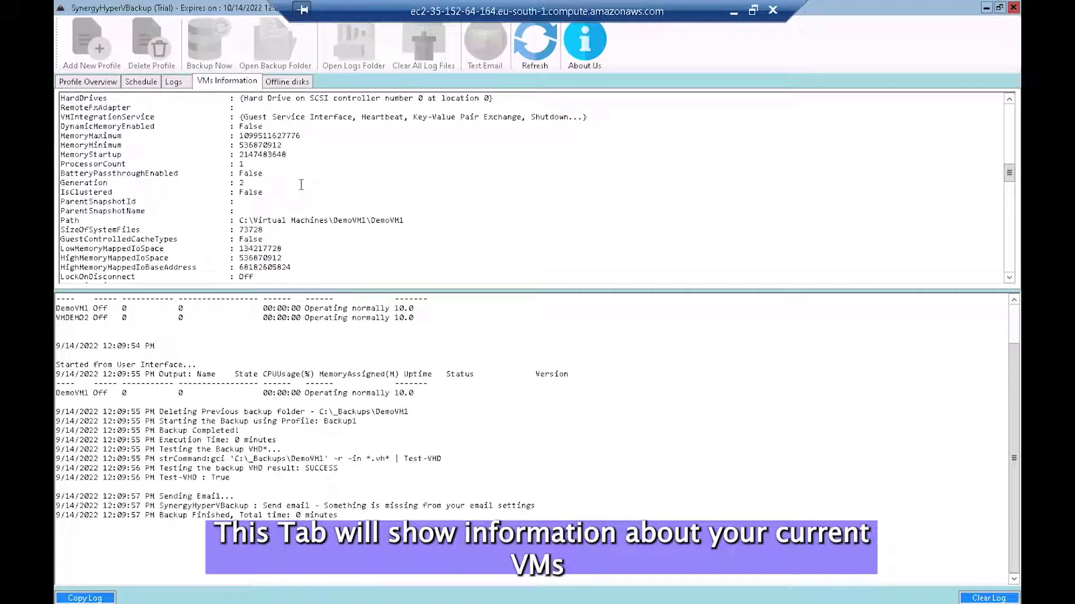
{"action": "scroll", "coordinate": [302, 185], "scroll_direction": "down", "scroll_amount": 6}
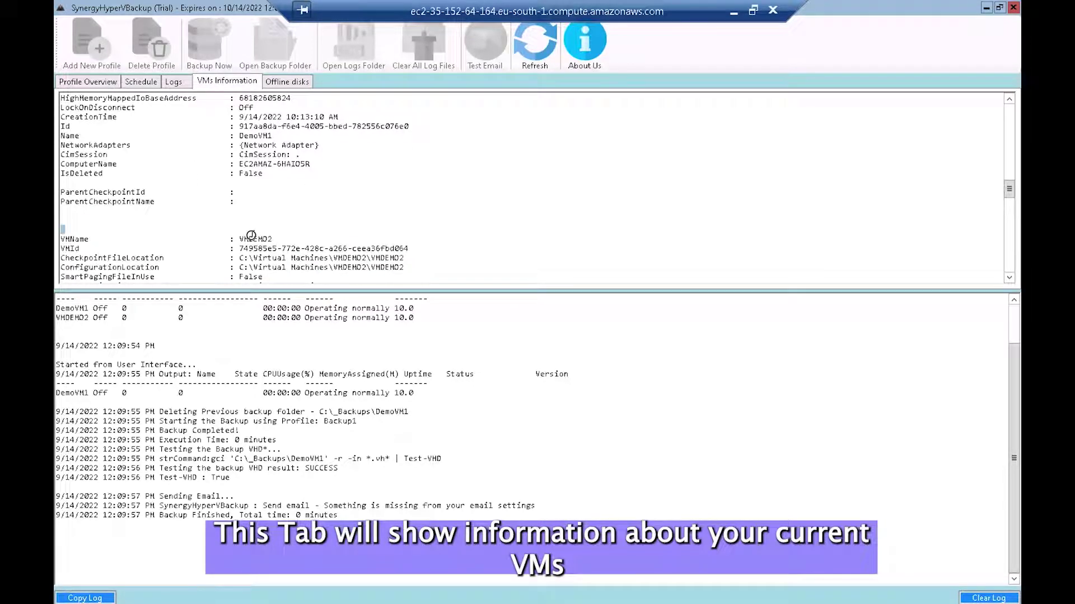
{"action": "double_click", "coordinate": [253, 238]}
{"action": "scroll", "coordinate": [209, 116], "scroll_direction": "down", "scroll_amount": 2}
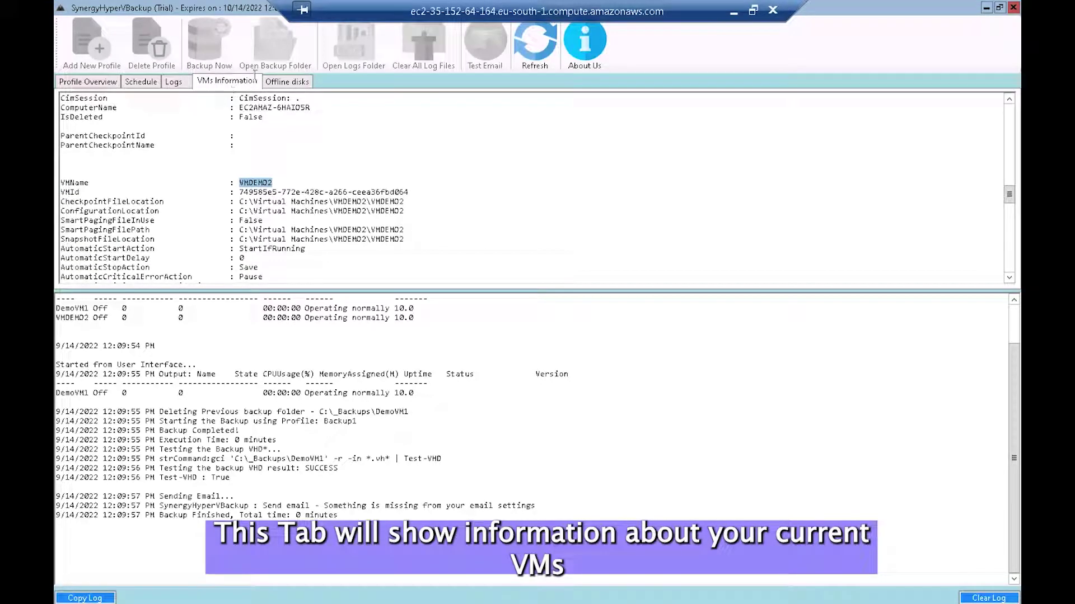
{"action": "left_click", "coordinate": [290, 91]}
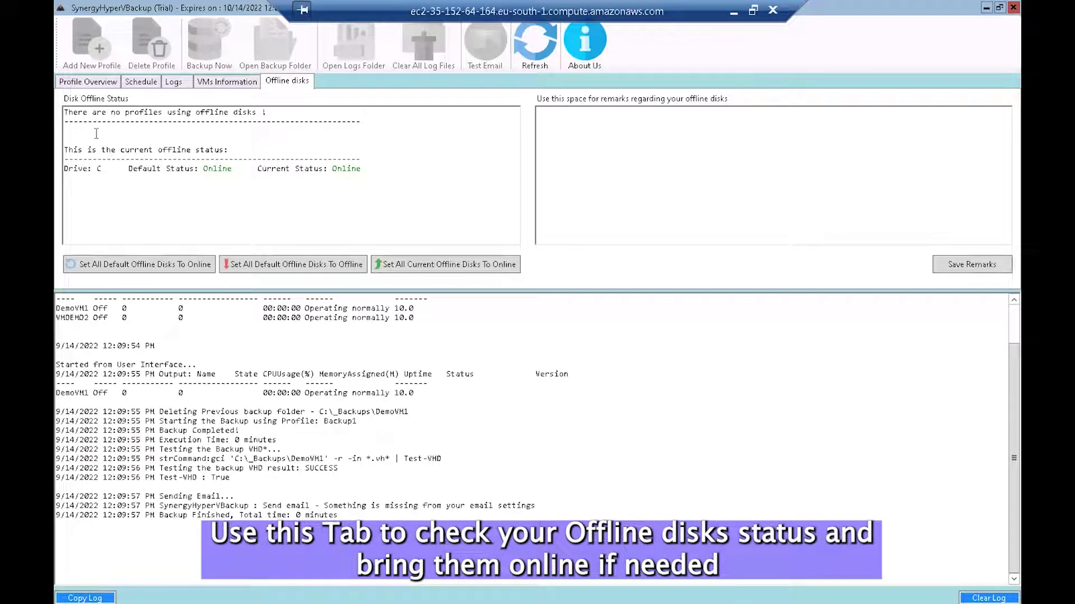
{"action": "left_click", "coordinate": [105, 90]}
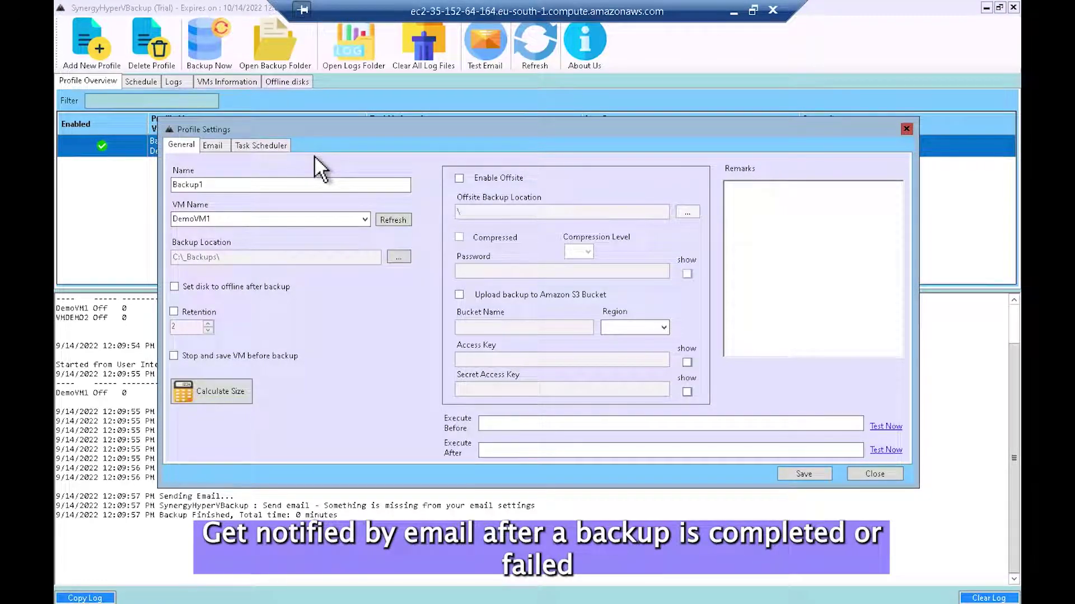
{"action": "left_click", "coordinate": [222, 150]}
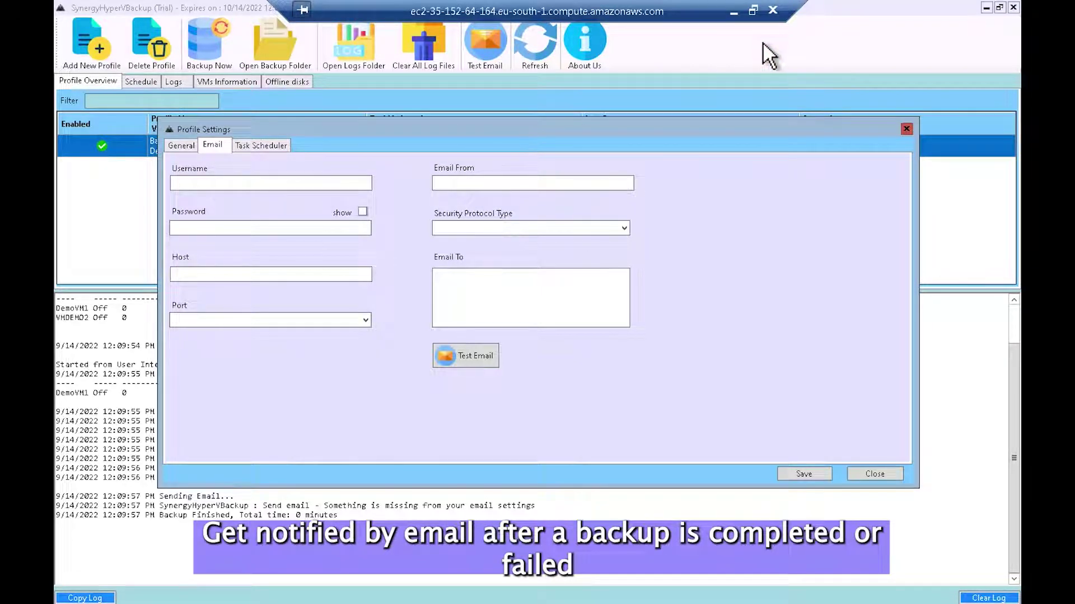
{"action": "left_click", "coordinate": [732, 11]}
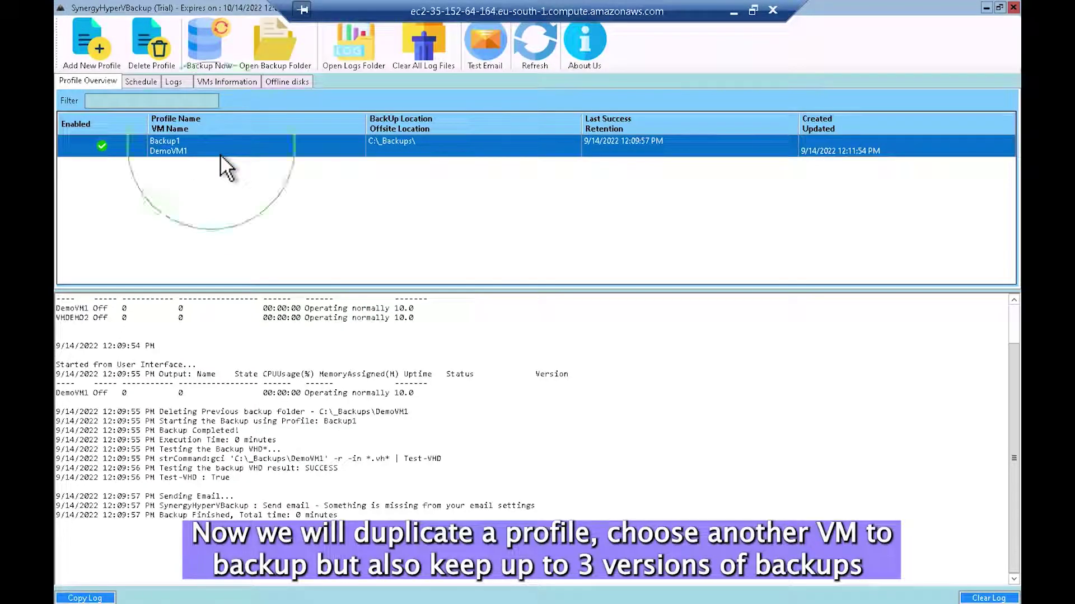
Step: Duplicate the Backup1 profile and enable the new Copy Of - Backup1 profile
{"action": "right_click", "coordinate": [220, 153]}
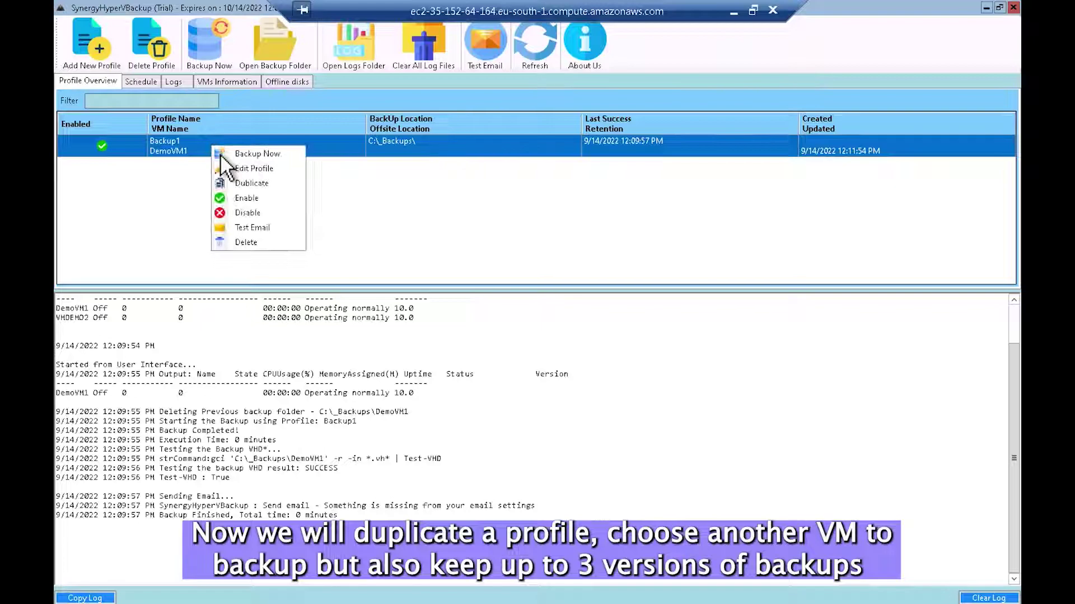
{"action": "left_click", "coordinate": [274, 191]}
{"action": "left_click", "coordinate": [183, 171]}
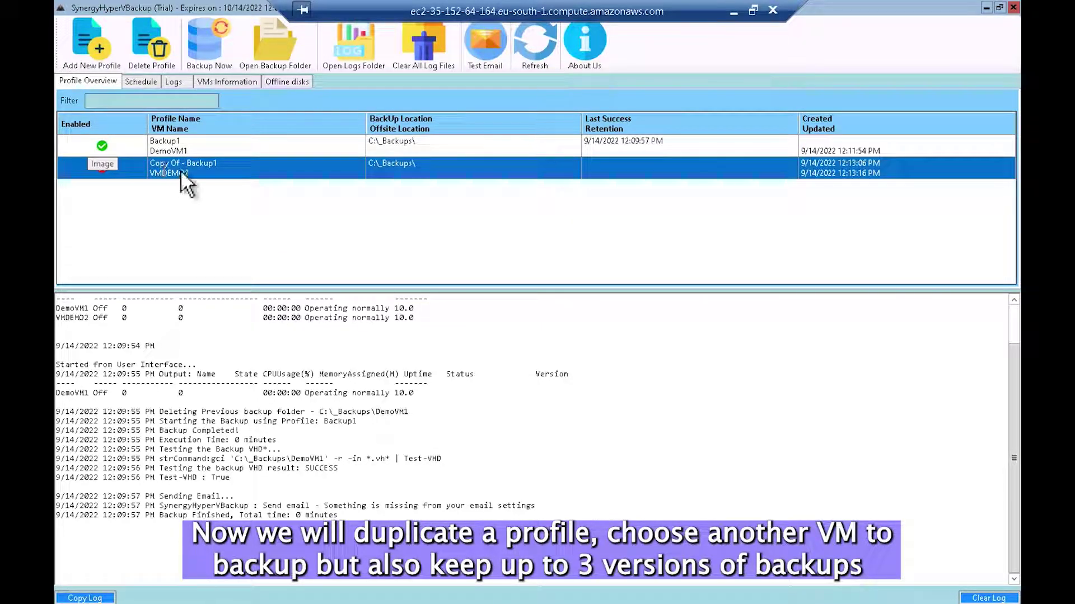
{"action": "right_click", "coordinate": [182, 170]}
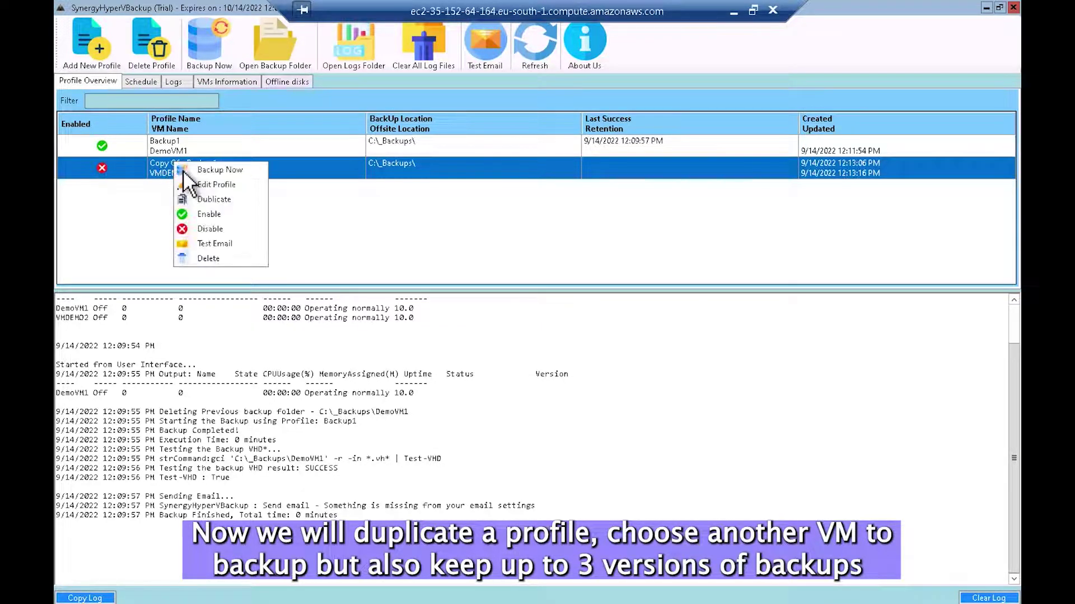
{"action": "left_click", "coordinate": [224, 215]}
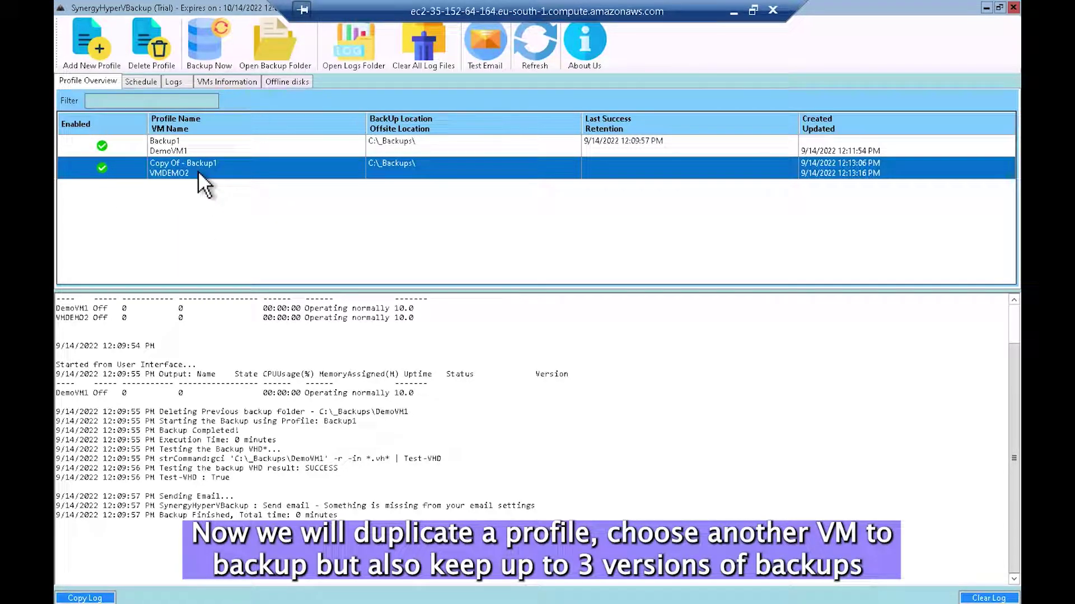
Step: Turn on retention for the copied profile, keep 3 backups, and save its settings
{"action": "double_click", "coordinate": [197, 170]}
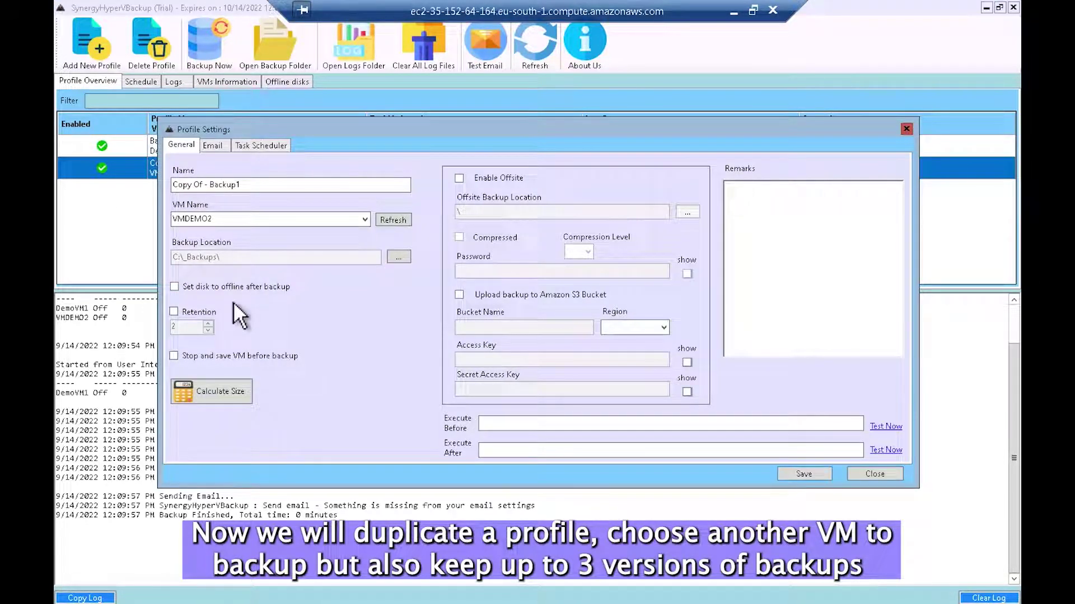
{"action": "left_click", "coordinate": [190, 314]}
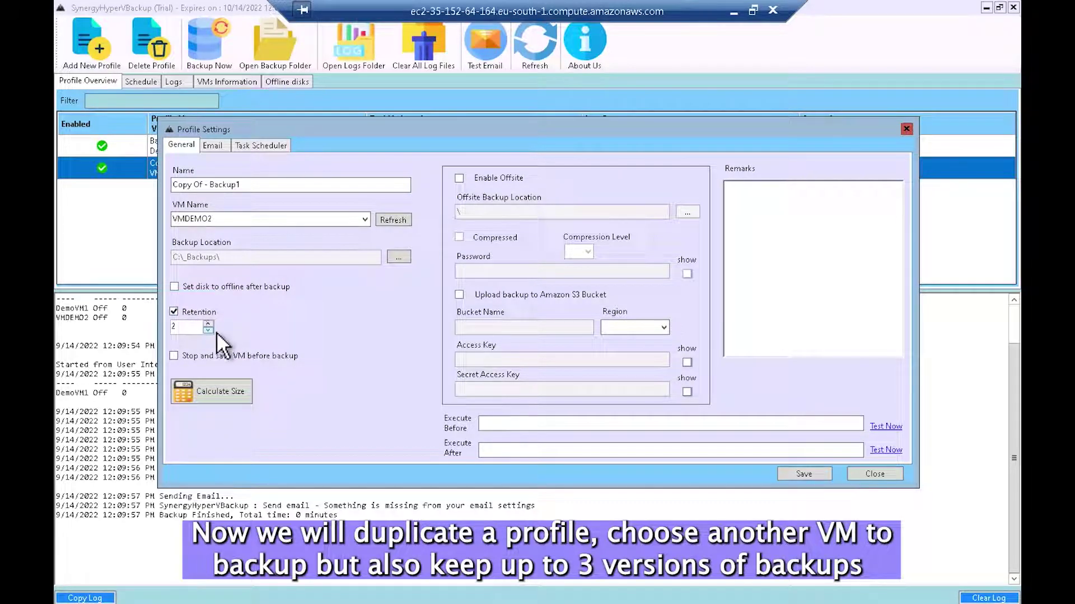
{"action": "left_click", "coordinate": [207, 324]}
{"action": "left_click", "coordinate": [804, 474]}
{"action": "left_click", "coordinate": [594, 361]}
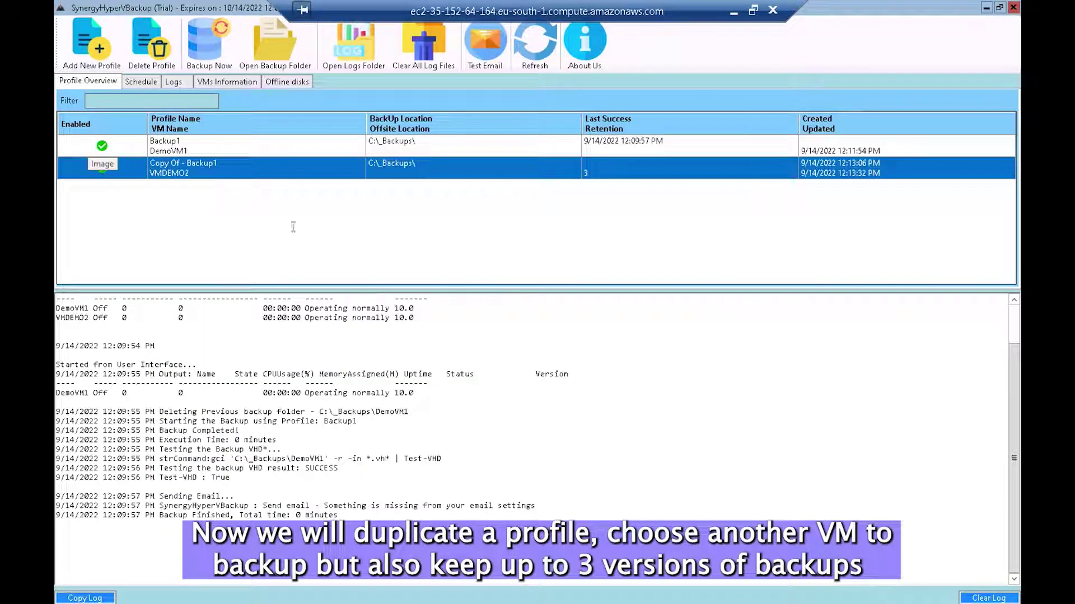
{"action": "right_click", "coordinate": [247, 177]}
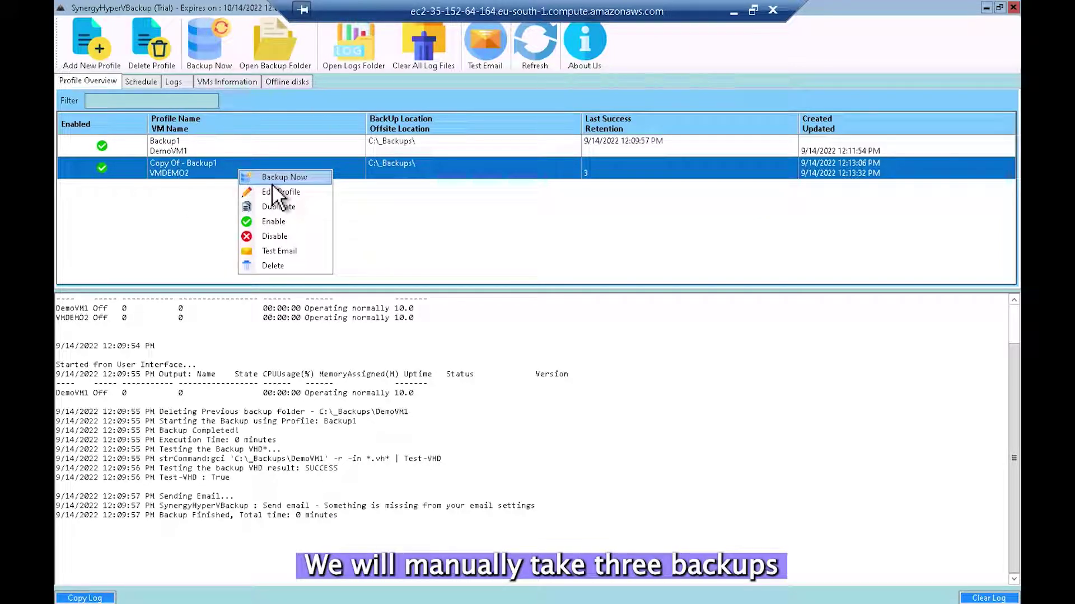
Step: Run Backup Now three times on Copy Of - Backup1 for VMDEMO2, confirming each start
{"action": "left_click", "coordinate": [271, 183]}
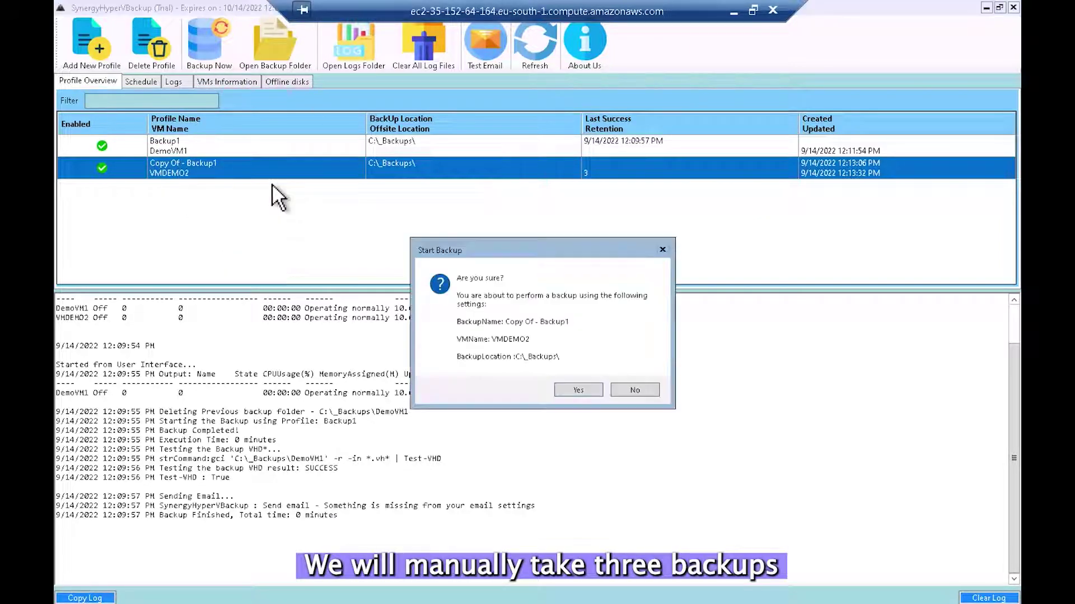
{"action": "left_click", "coordinate": [579, 394]}
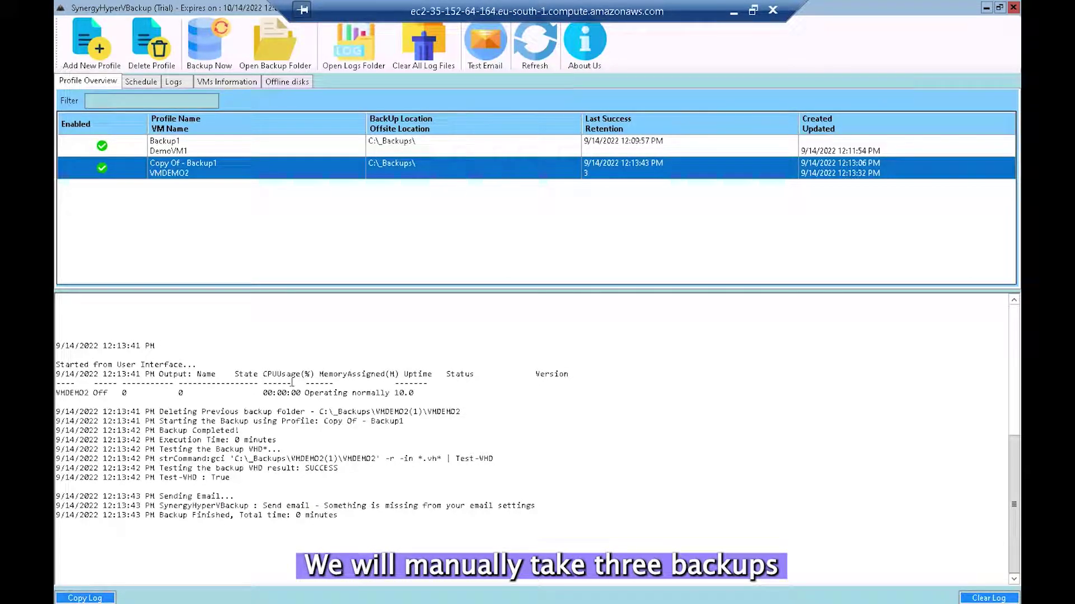
{"action": "right_click", "coordinate": [240, 173]}
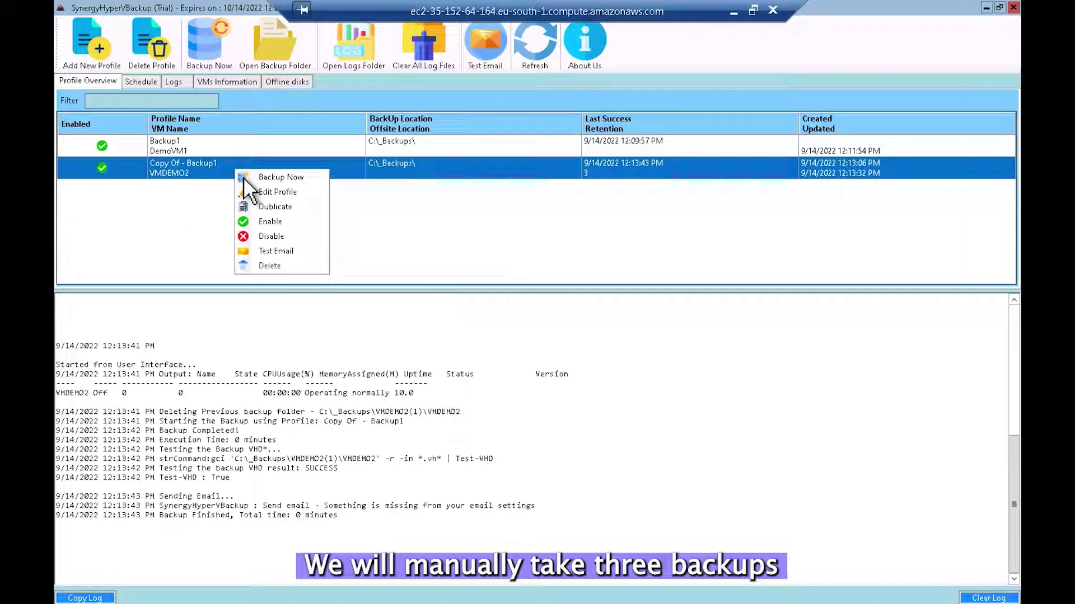
{"action": "left_click", "coordinate": [288, 185]}
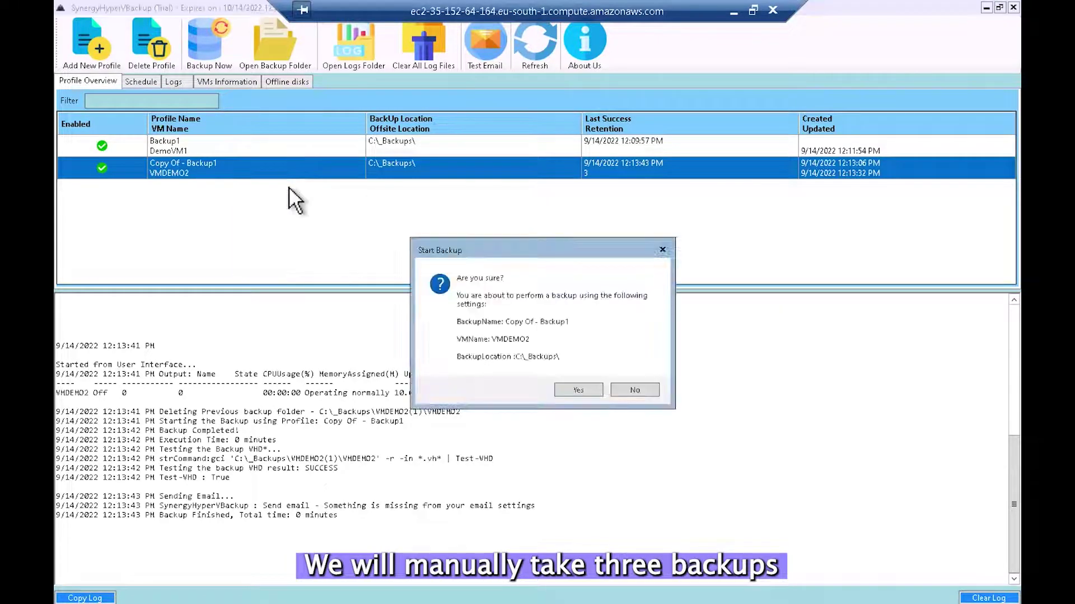
{"action": "left_click", "coordinate": [580, 391]}
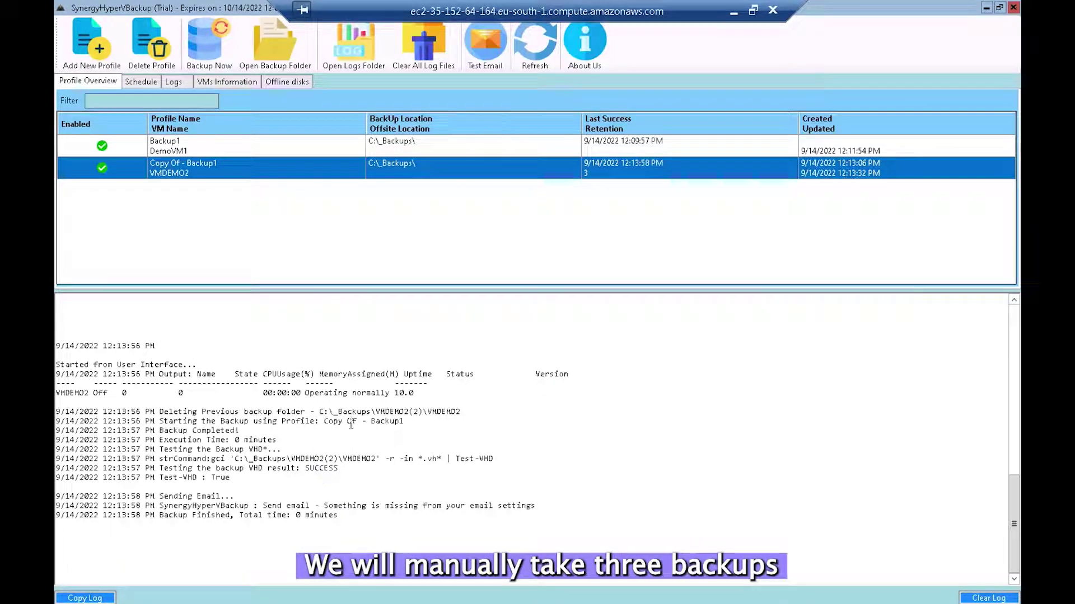
{"action": "right_click", "coordinate": [189, 173]}
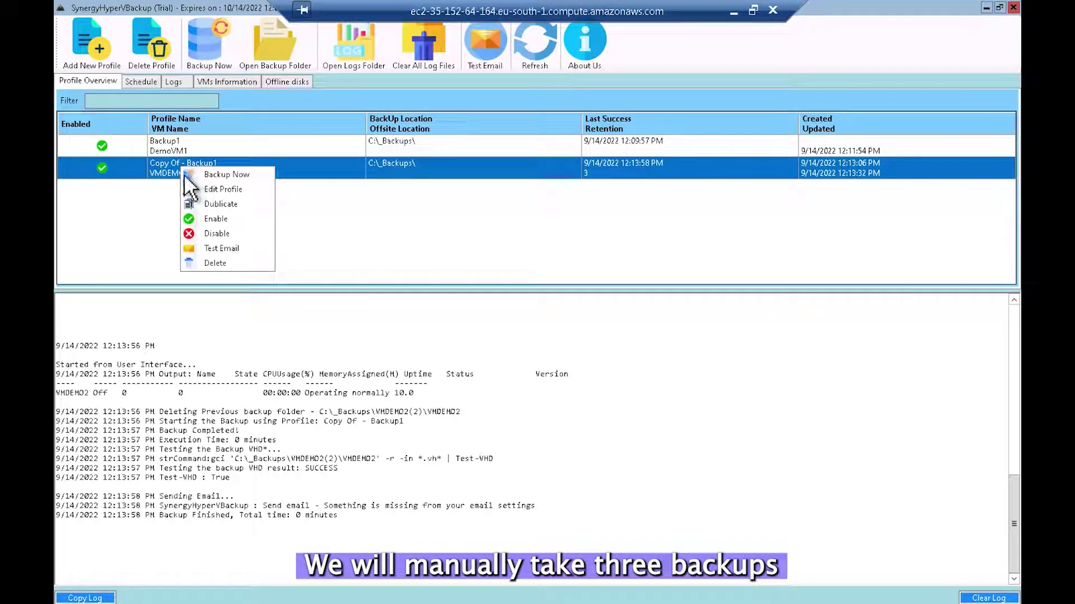
{"action": "left_click", "coordinate": [229, 178]}
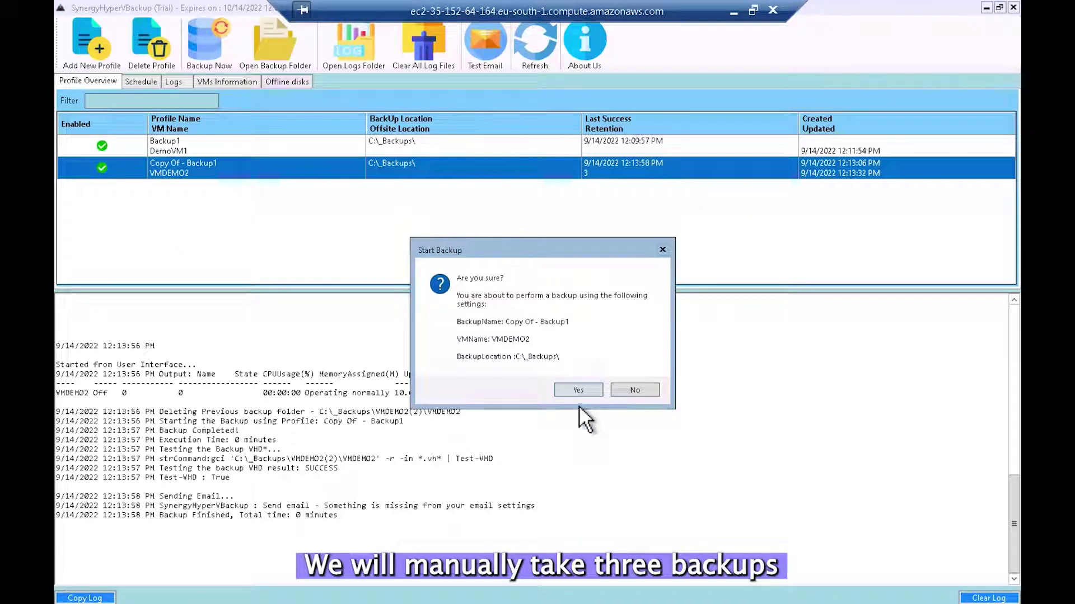
{"action": "left_click", "coordinate": [576, 392]}
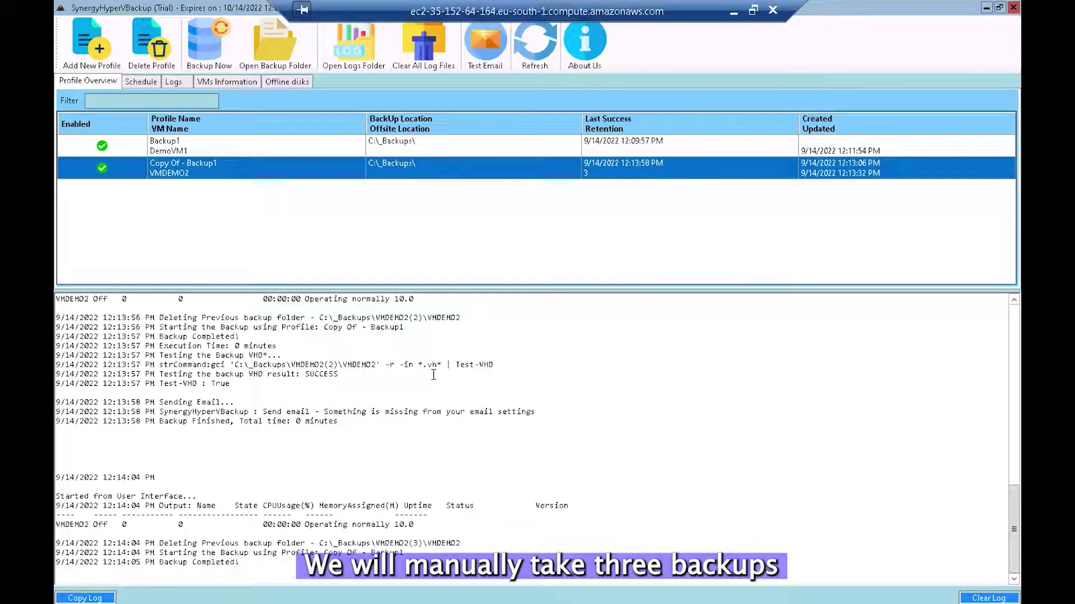
{"action": "left_click", "coordinate": [999, 7]}
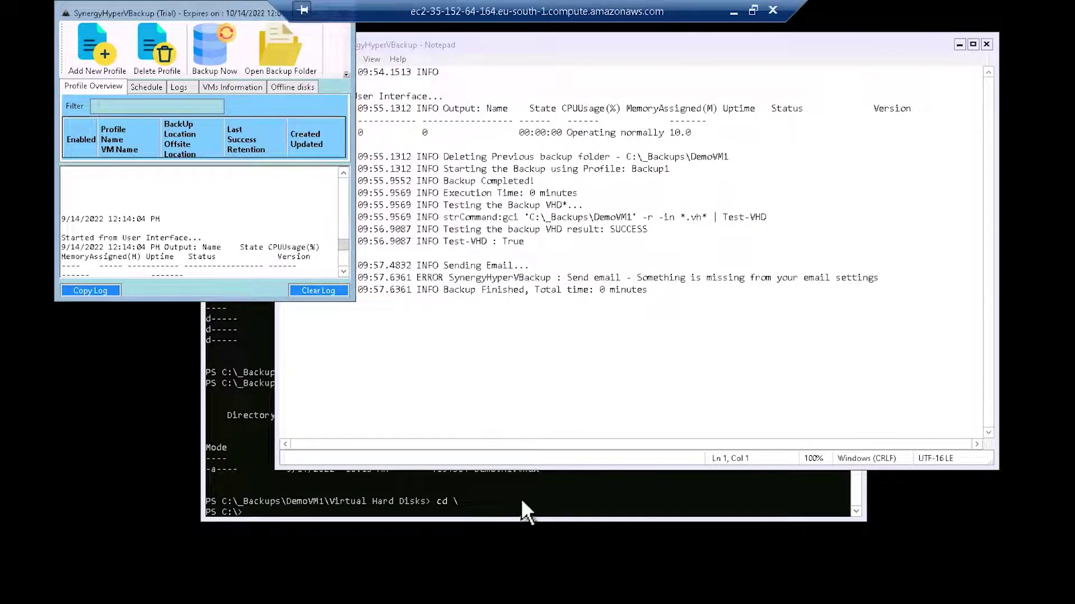
Step: Bring the Command Prompt forward and change into the C:\_Backups folder
{"action": "left_click", "coordinate": [969, 62]}
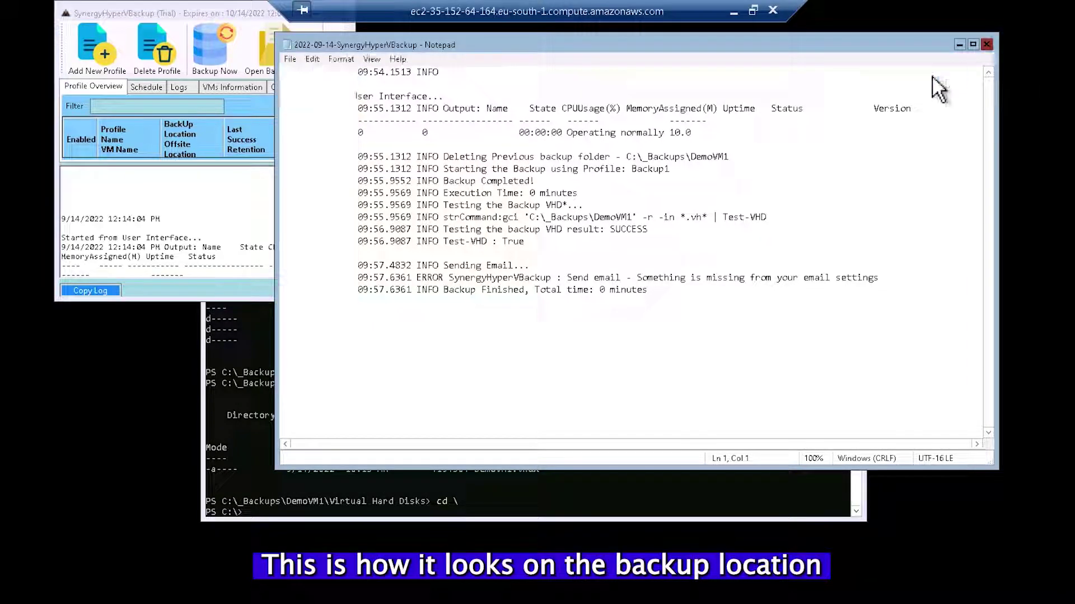
{"action": "left_click", "coordinate": [986, 44]}
{"action": "left_click", "coordinate": [441, 361]}
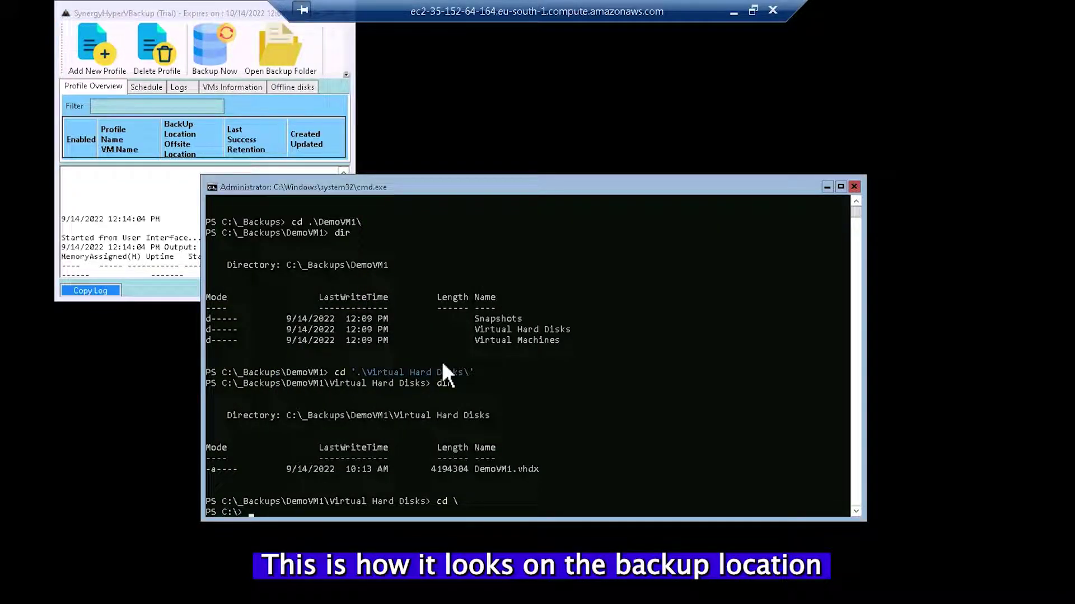
{"action": "key", "text": "Return"}
{"action": "key", "text": "Return"}
{"action": "type", "text": "cd "}
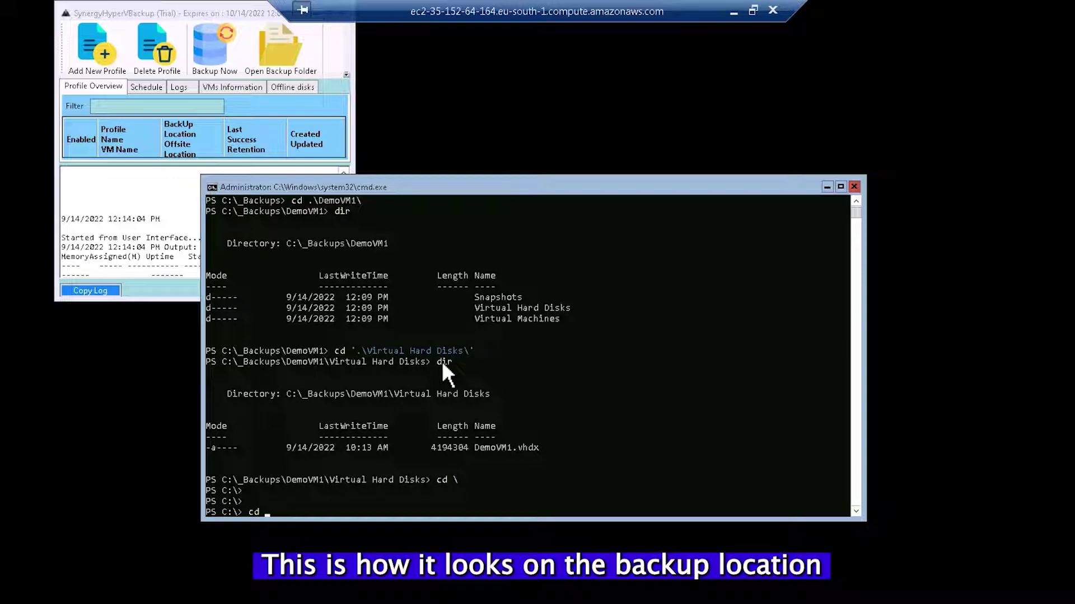
{"action": "type", "text": ".\\_Backups\\"}
{"action": "key", "text": "Return"}
Step: List C:\_Backups with dir and highlight the VMDEMO2(1) to VMDEMO2(3) folders
{"action": "type", "text": "dir"}
{"action": "key", "text": "Return"}
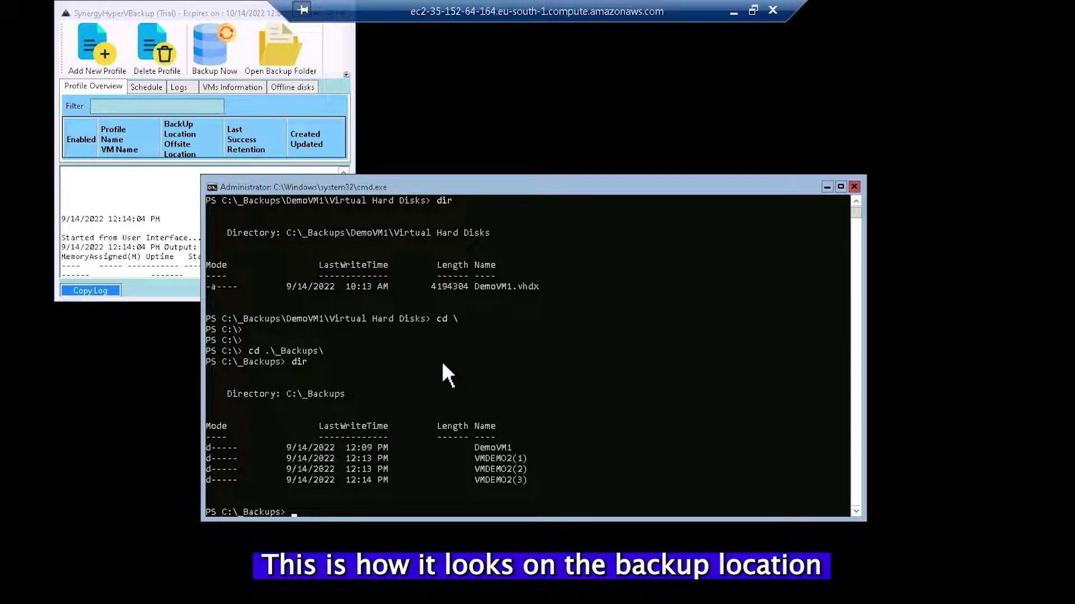
{"action": "left_click_drag", "start_coordinate": [540, 481], "coordinate": [209, 463]}
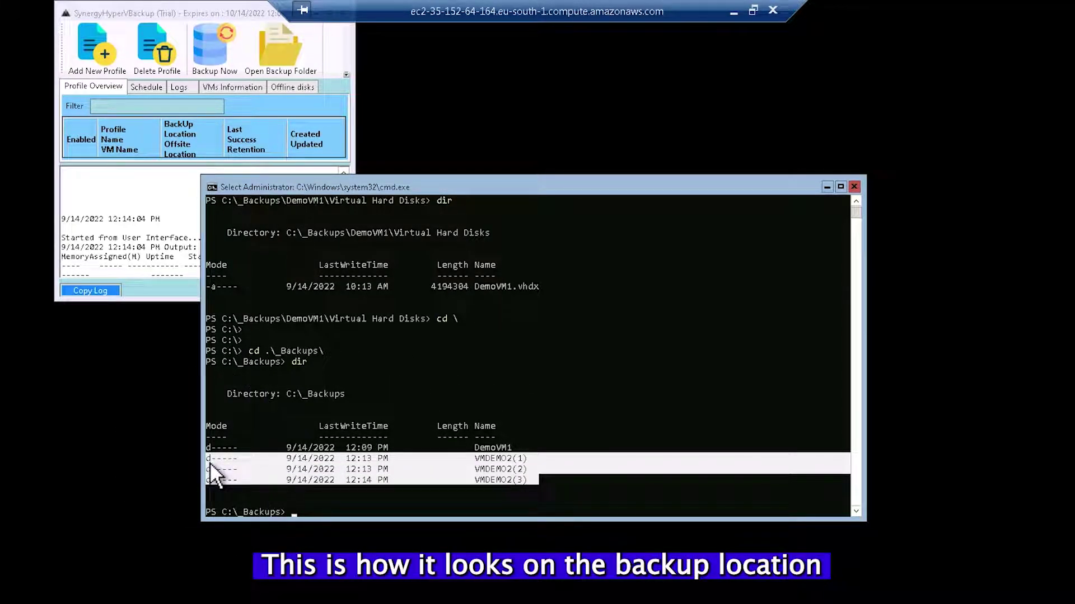